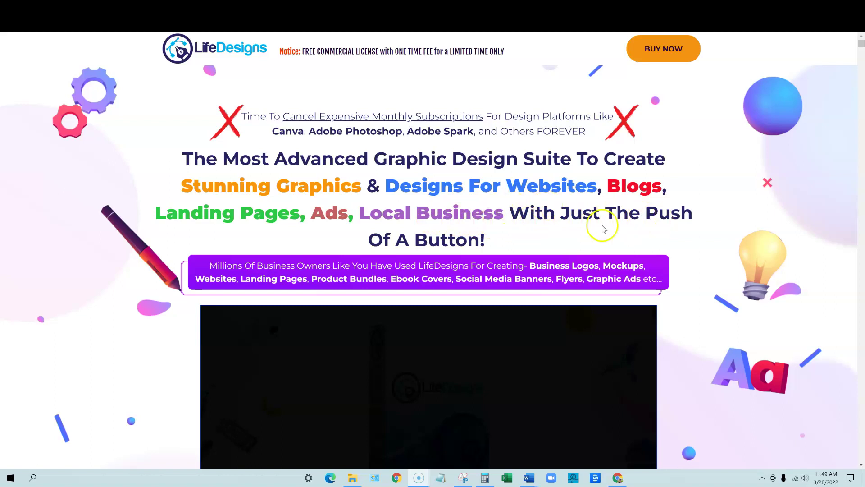
Scroll down the LifeDesigns sales page past the deal and the design examples
{"action": "scroll", "coordinate": [634, 249], "scroll_direction": "down", "scroll_amount": 4}
{"action": "scroll", "coordinate": [634, 248], "scroll_direction": "down", "scroll_amount": 2}
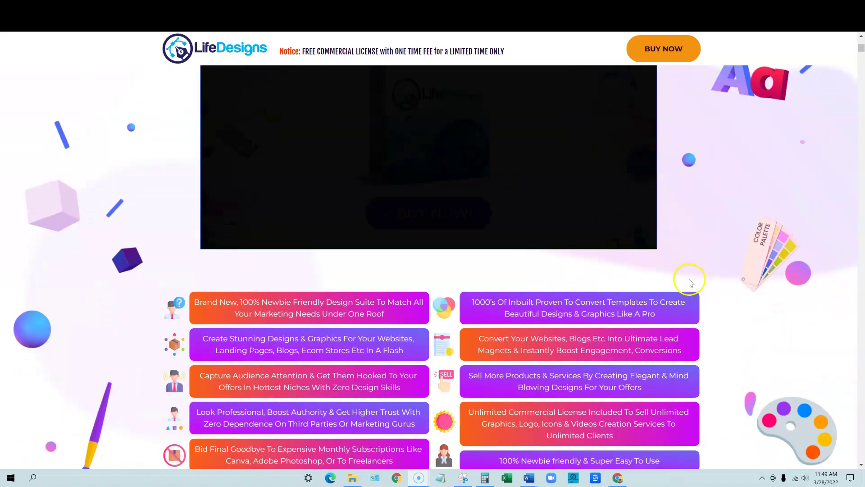
{"action": "scroll", "coordinate": [694, 276], "scroll_direction": "down", "scroll_amount": 6}
{"action": "scroll", "coordinate": [695, 274], "scroll_direction": "down", "scroll_amount": 5}
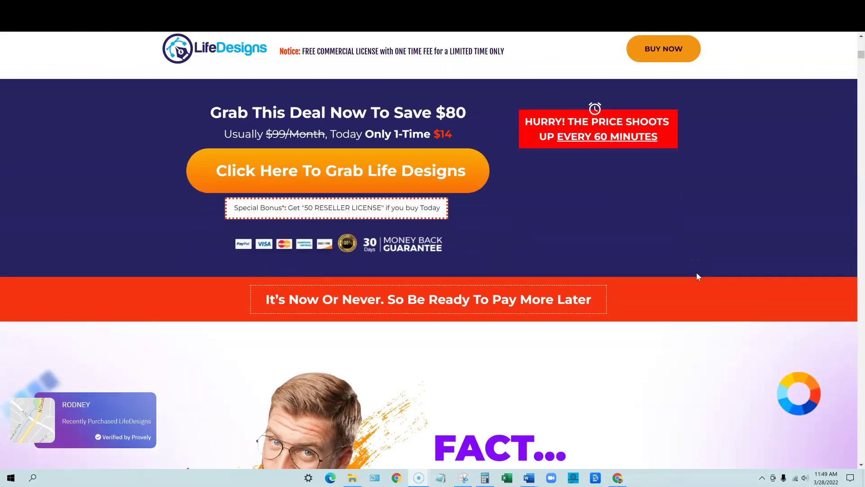
{"action": "scroll", "coordinate": [698, 273], "scroll_direction": "up", "scroll_amount": 2}
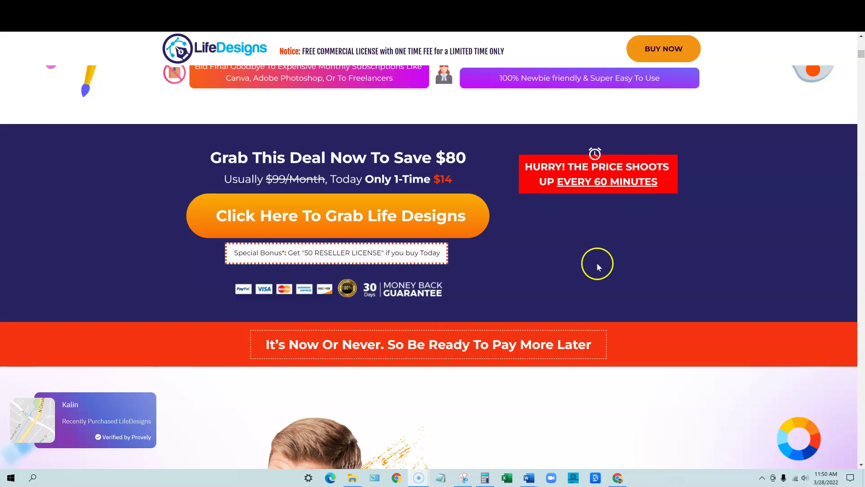
{"action": "scroll", "coordinate": [598, 264], "scroll_direction": "down", "scroll_amount": 8}
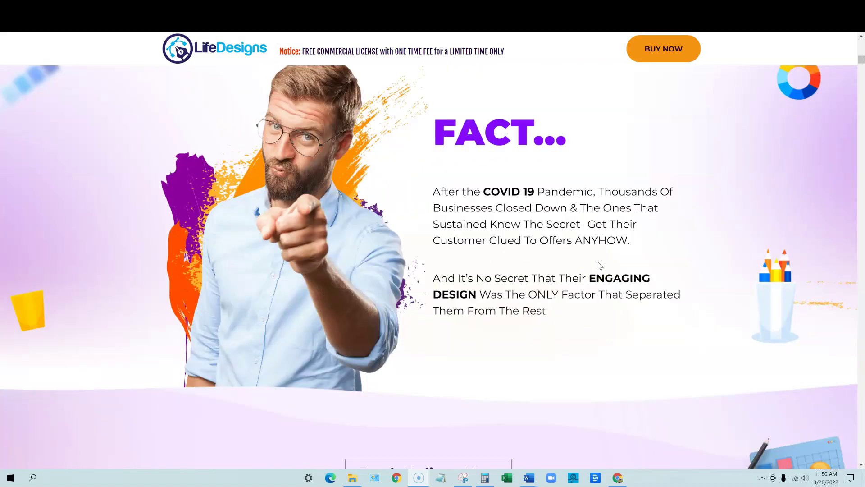
{"action": "scroll", "coordinate": [600, 266], "scroll_direction": "down", "scroll_amount": 10}
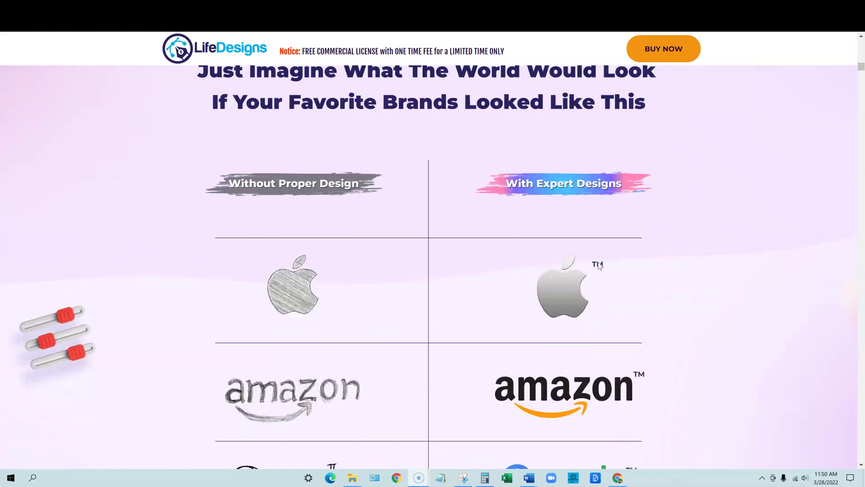
{"action": "scroll", "coordinate": [599, 266], "scroll_direction": "down", "scroll_amount": 10}
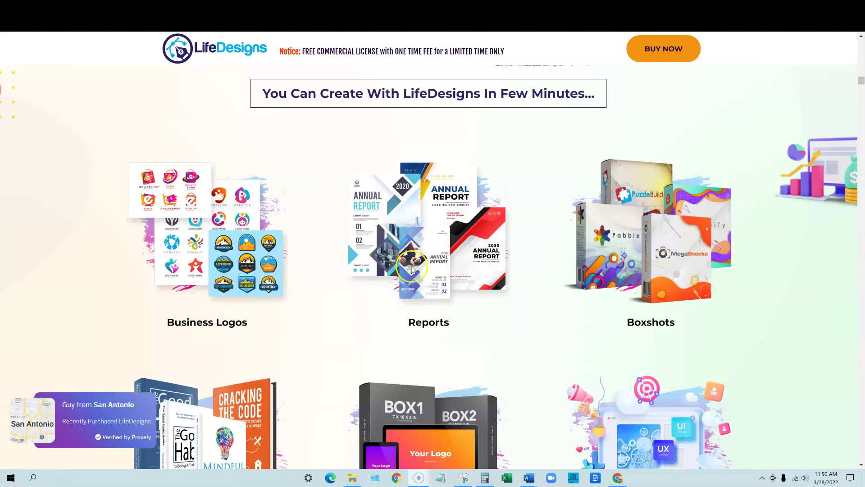
Continue past the crossed-out competitor prices to the 'Here's Why Early Users Love LifeDesigns' testimonials
{"action": "left_click", "coordinate": [385, 311]}
{"action": "scroll", "coordinate": [654, 289], "scroll_direction": "down", "scroll_amount": 5}
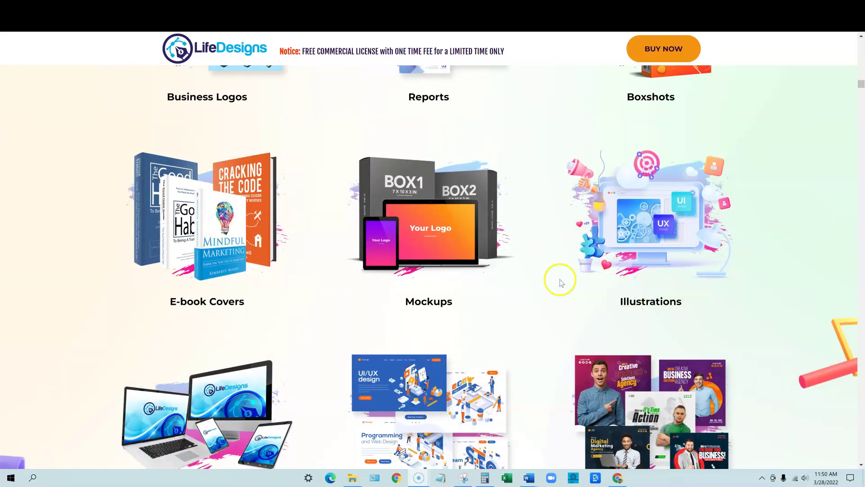
{"action": "scroll", "coordinate": [448, 359], "scroll_direction": "down", "scroll_amount": 6}
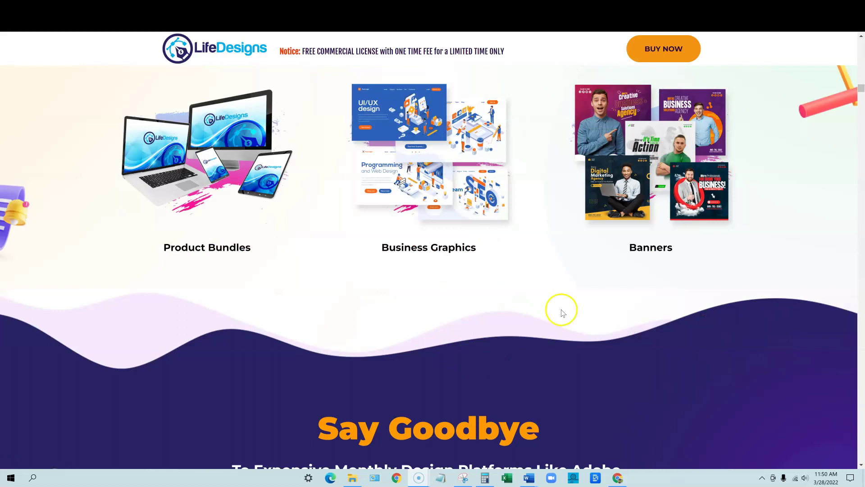
{"action": "scroll", "coordinate": [570, 278], "scroll_direction": "down", "scroll_amount": 6}
{"action": "scroll", "coordinate": [575, 277], "scroll_direction": "down", "scroll_amount": 4}
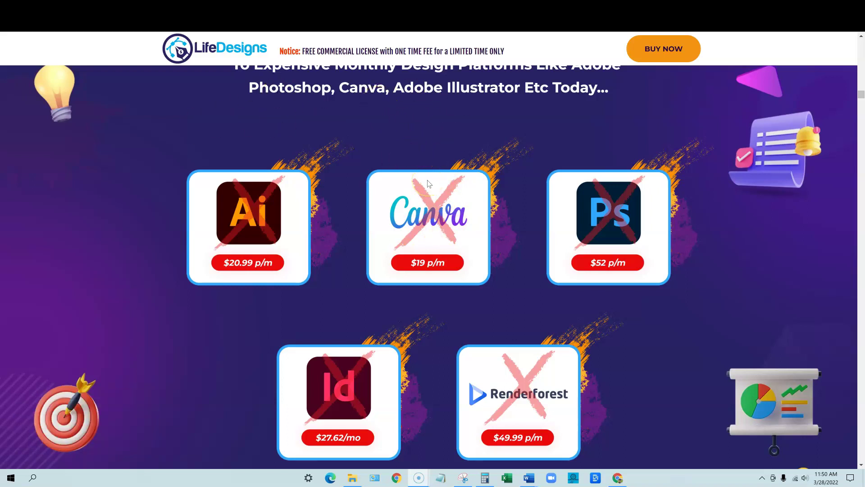
{"action": "scroll", "coordinate": [455, 224], "scroll_direction": "down", "scroll_amount": 1}
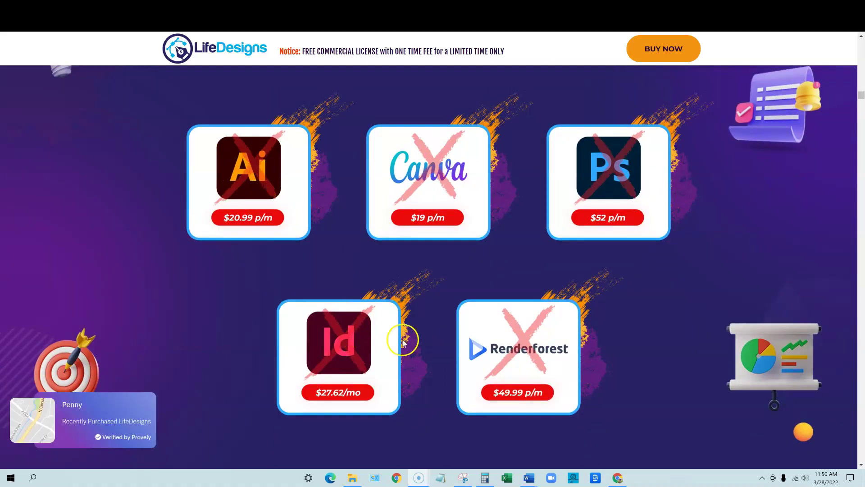
{"action": "scroll", "coordinate": [421, 340], "scroll_direction": "down", "scroll_amount": 10}
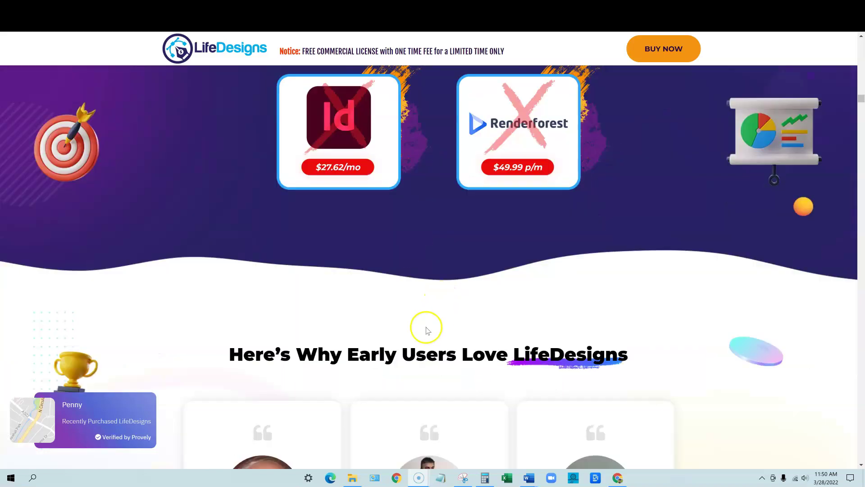
Scroll the sales page past the steps and the freelancer cost comparison
{"action": "scroll", "coordinate": [482, 299], "scroll_direction": "down", "scroll_amount": 15}
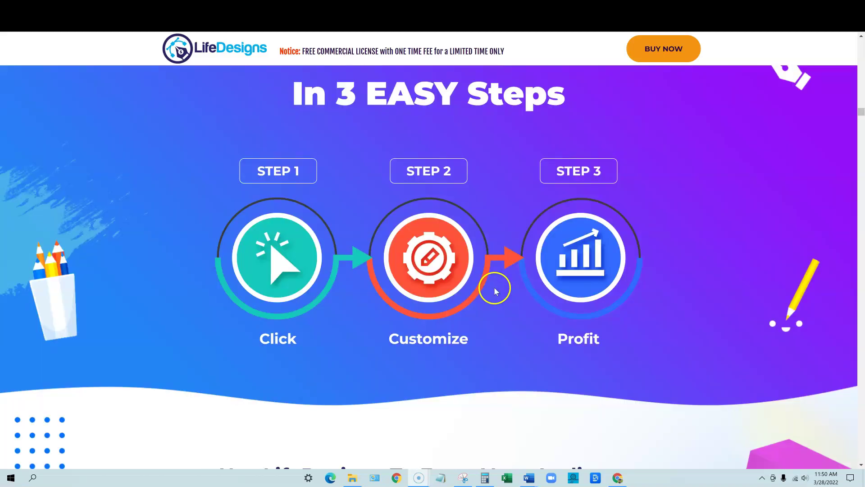
{"action": "scroll", "coordinate": [502, 284], "scroll_direction": "down", "scroll_amount": 10}
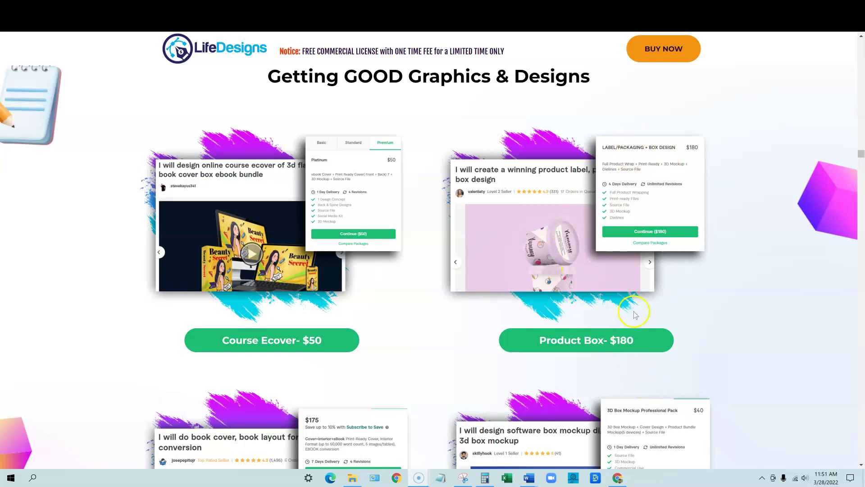
{"action": "scroll", "coordinate": [535, 298], "scroll_direction": "down", "scroll_amount": 6}
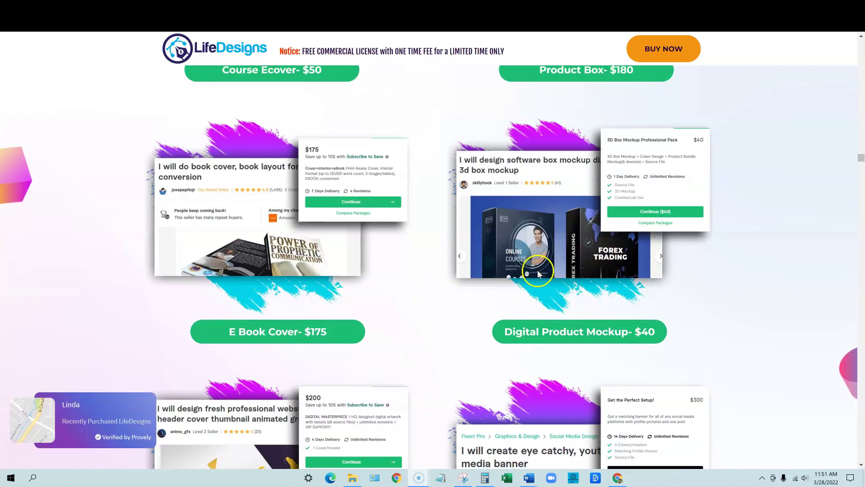
{"action": "scroll", "coordinate": [552, 261], "scroll_direction": "down", "scroll_amount": 5}
{"action": "scroll", "coordinate": [554, 257], "scroll_direction": "down", "scroll_amount": 17}
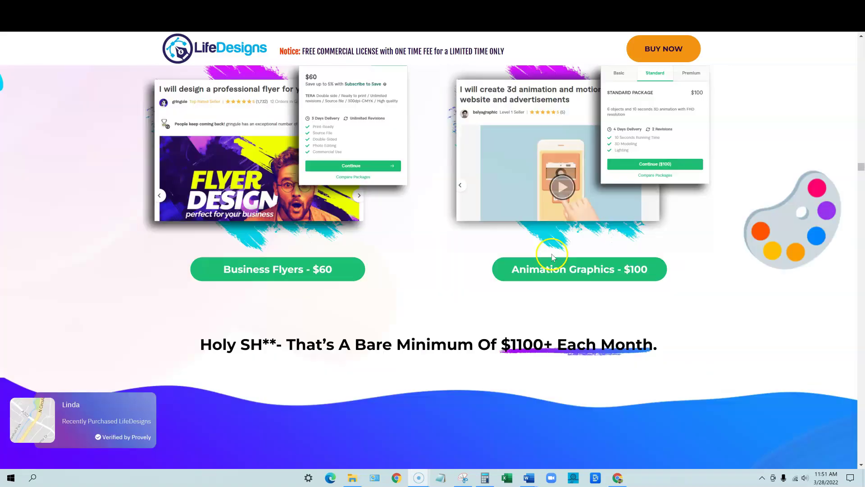
{"action": "scroll", "coordinate": [549, 252], "scroll_direction": "down", "scroll_amount": 7}
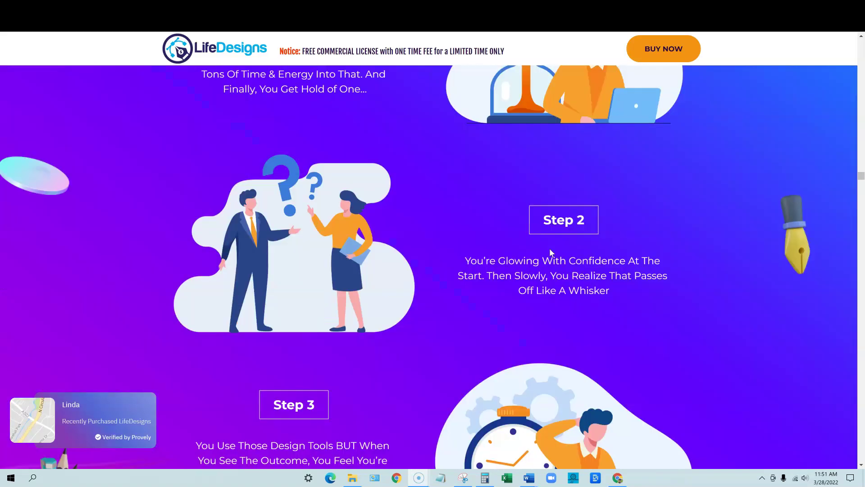
Scroll past the audience grid to the dashboard screenshots and 'That's Not All' features section
{"action": "scroll", "coordinate": [550, 250], "scroll_direction": "down", "scroll_amount": 5}
{"action": "scroll", "coordinate": [551, 245], "scroll_direction": "down", "scroll_amount": 15}
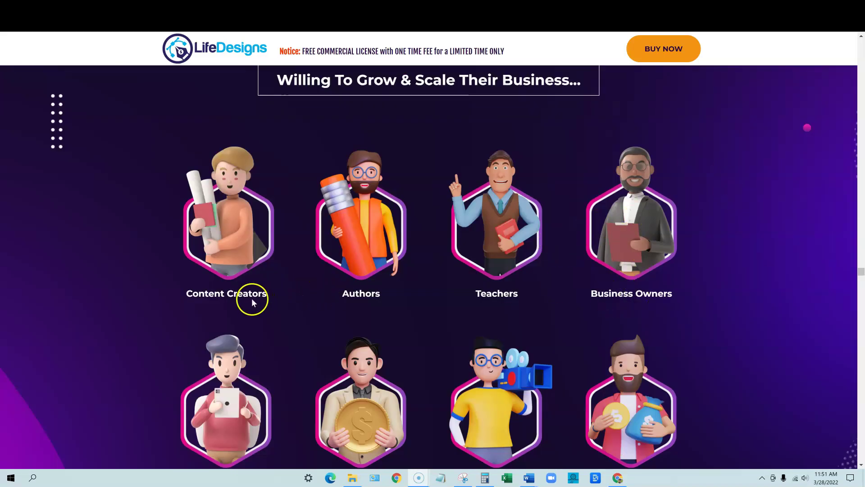
{"action": "scroll", "coordinate": [669, 296], "scroll_direction": "down", "scroll_amount": 4}
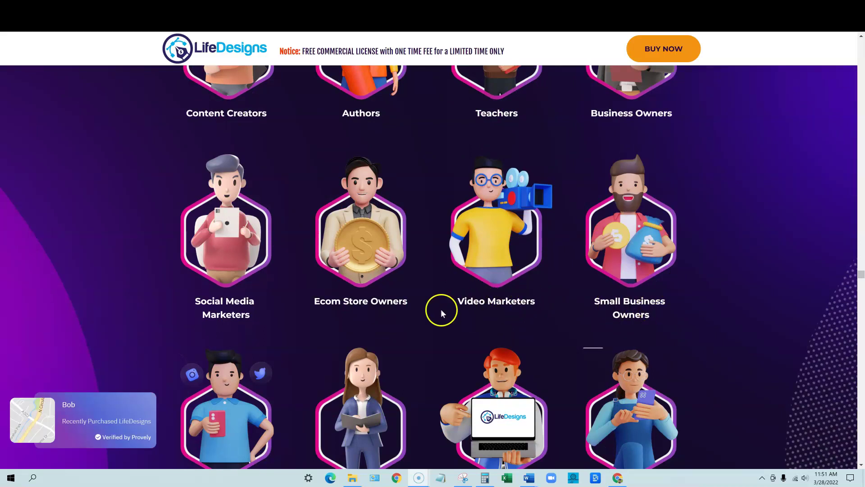
{"action": "scroll", "coordinate": [277, 293], "scroll_direction": "down", "scroll_amount": 4}
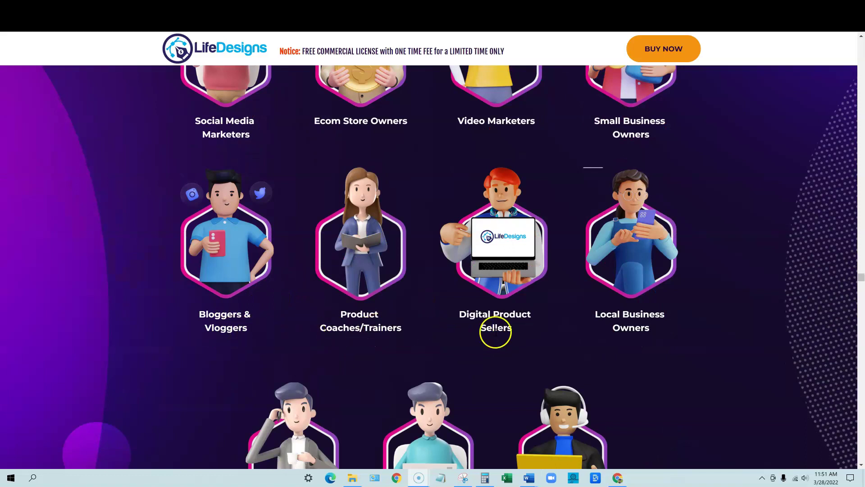
{"action": "scroll", "coordinate": [476, 327], "scroll_direction": "down", "scroll_amount": 7}
{"action": "scroll", "coordinate": [505, 326], "scroll_direction": "down", "scroll_amount": 20}
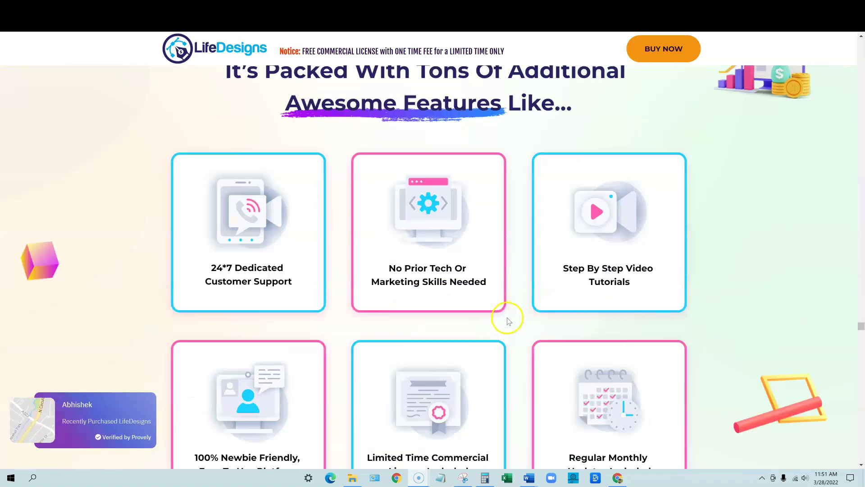
{"action": "scroll", "coordinate": [505, 315], "scroll_direction": "up", "scroll_amount": 8}
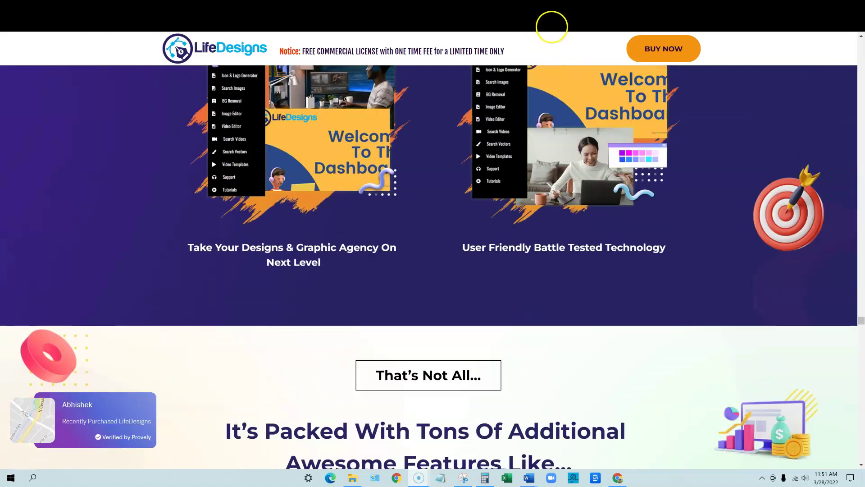
Switch to the review bonus page and scroll to Bonus #1, 'How to Create YouTube Videos Fast Using AI Software'
{"action": "left_click", "coordinate": [692, 11]}
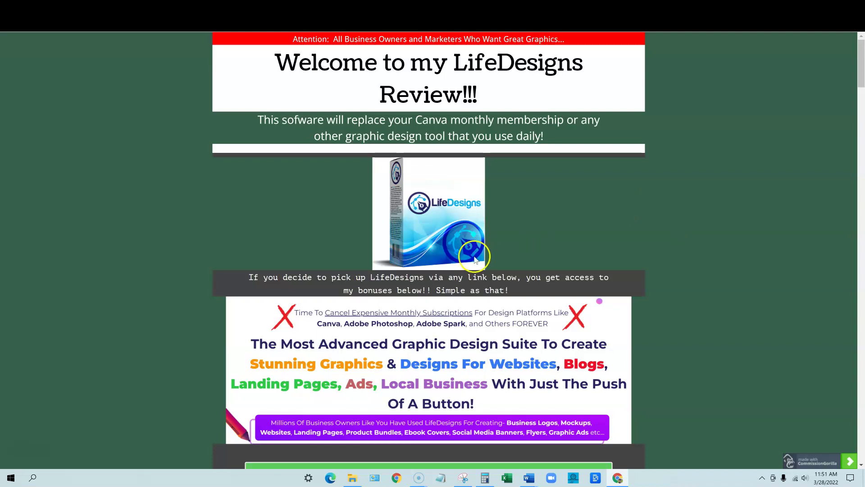
{"action": "scroll", "coordinate": [473, 251], "scroll_direction": "down", "scroll_amount": 10}
{"action": "scroll", "coordinate": [581, 231], "scroll_direction": "down", "scroll_amount": 1}
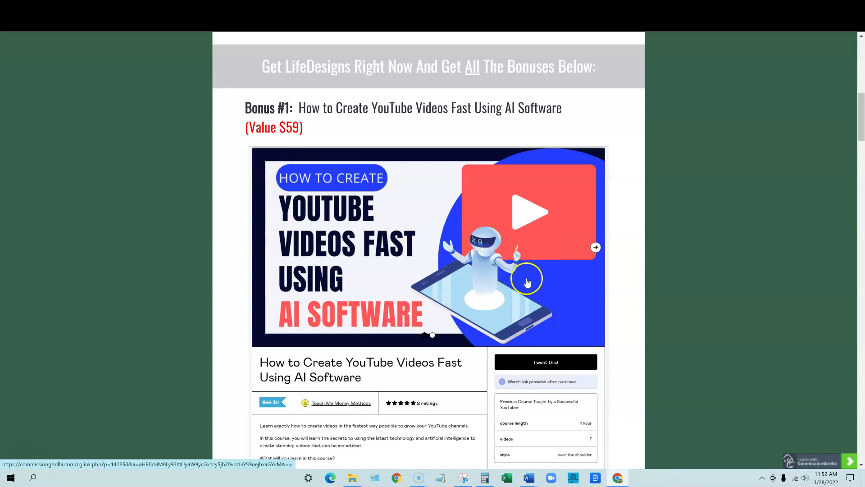
{"action": "scroll", "coordinate": [526, 278], "scroll_direction": "down", "scroll_amount": 1}
{"action": "scroll", "coordinate": [520, 221], "scroll_direction": "up", "scroll_amount": 1}
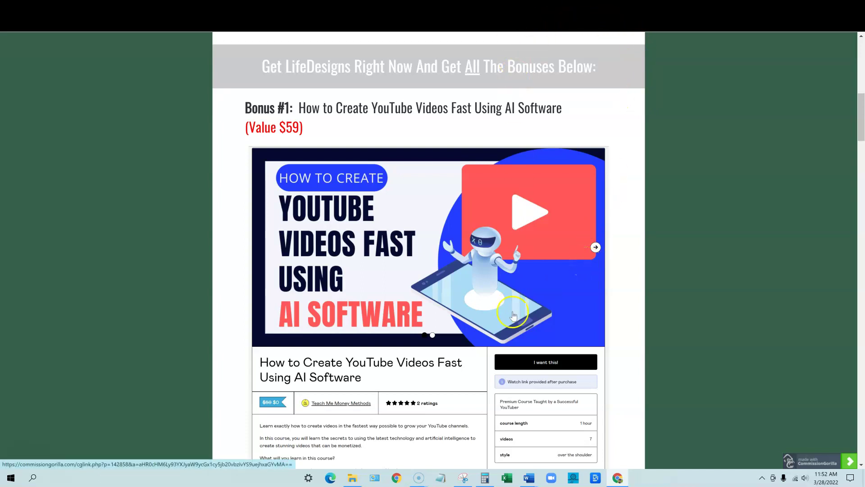
{"action": "left_click", "coordinate": [586, 280]}
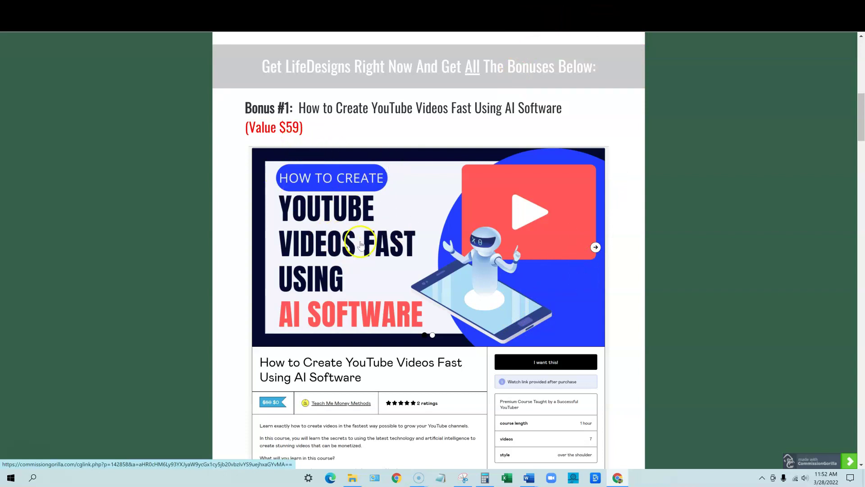
{"action": "scroll", "coordinate": [417, 269], "scroll_direction": "down", "scroll_amount": 6}
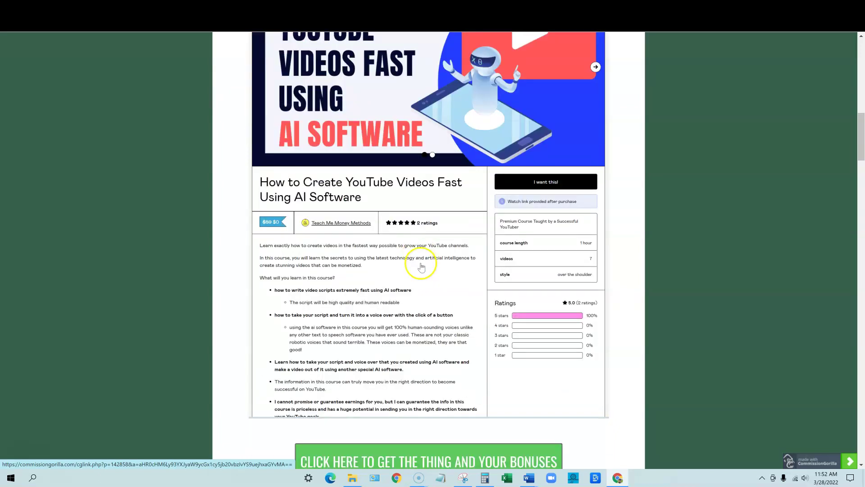
{"action": "scroll", "coordinate": [474, 291], "scroll_direction": "down", "scroll_amount": 1}
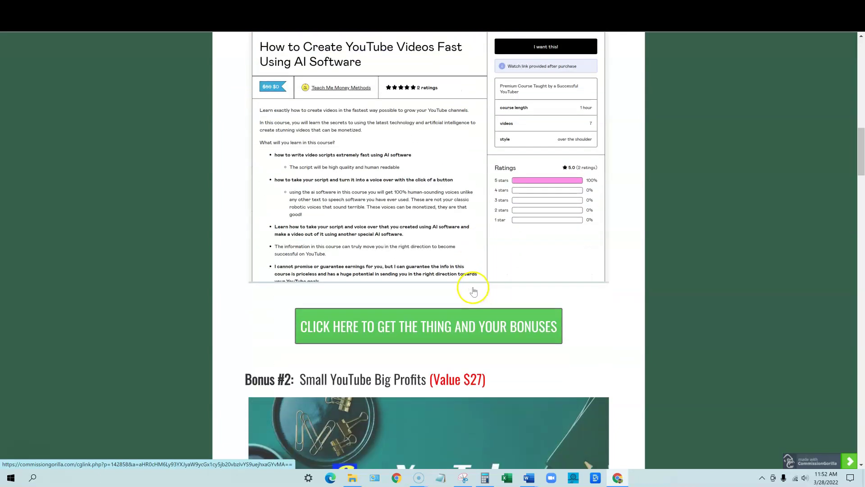
{"action": "scroll", "coordinate": [473, 290], "scroll_direction": "up", "scroll_amount": 2}
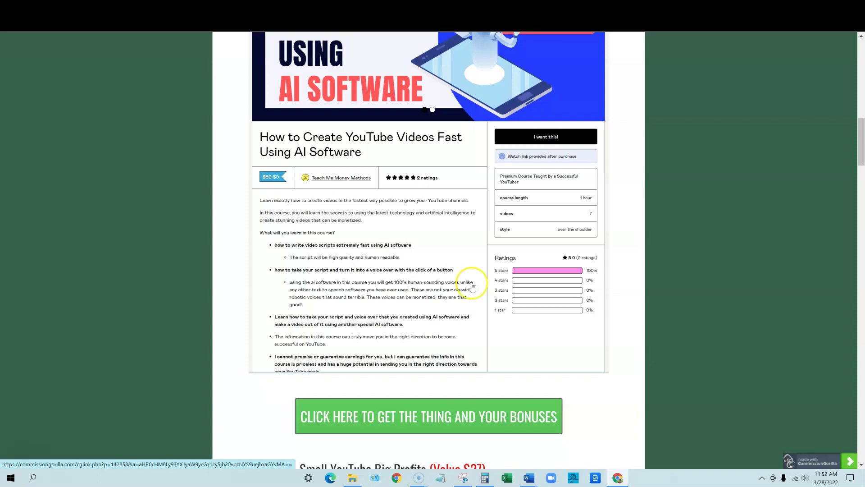
{"action": "scroll", "coordinate": [406, 187], "scroll_direction": "up", "scroll_amount": 4}
{"action": "scroll", "coordinate": [444, 201], "scroll_direction": "down", "scroll_amount": 10}
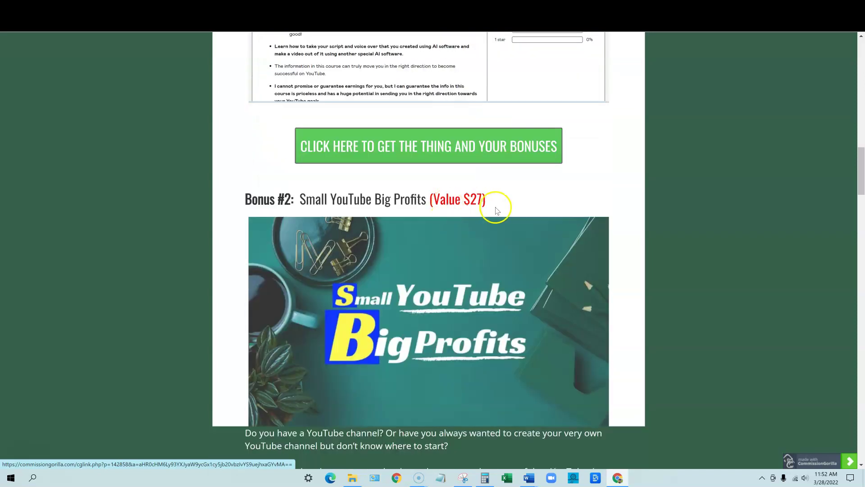
{"action": "scroll", "coordinate": [491, 206], "scroll_direction": "down", "scroll_amount": 1}
{"action": "scroll", "coordinate": [534, 208], "scroll_direction": "up", "scroll_amount": 7}
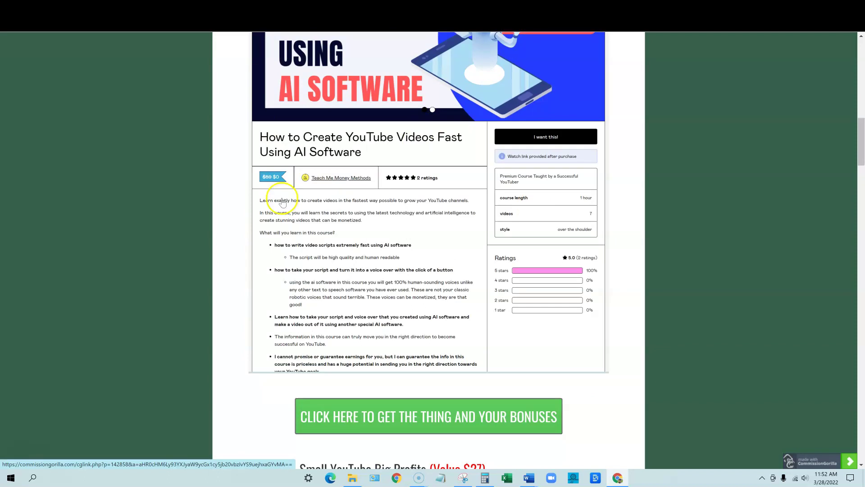
{"action": "scroll", "coordinate": [575, 317], "scroll_direction": "down", "scroll_amount": 1}
{"action": "scroll", "coordinate": [575, 317], "scroll_direction": "down", "scroll_amount": 2}
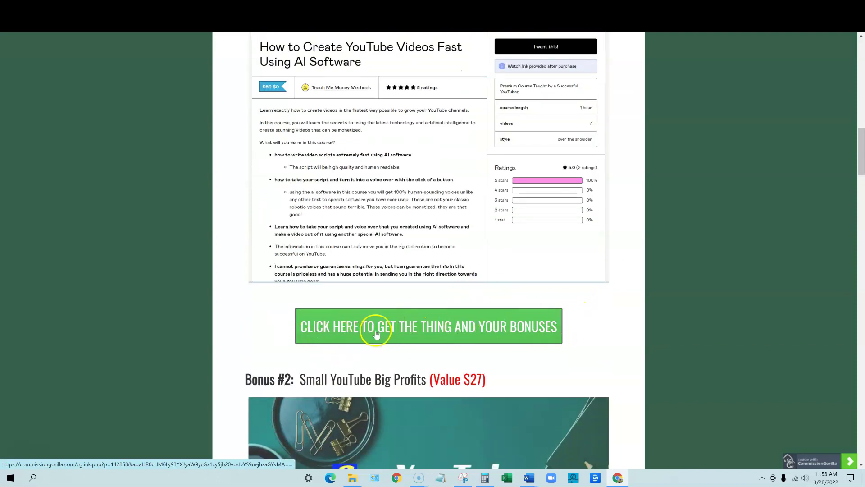
{"action": "scroll", "coordinate": [481, 283], "scroll_direction": "up", "scroll_amount": 2}
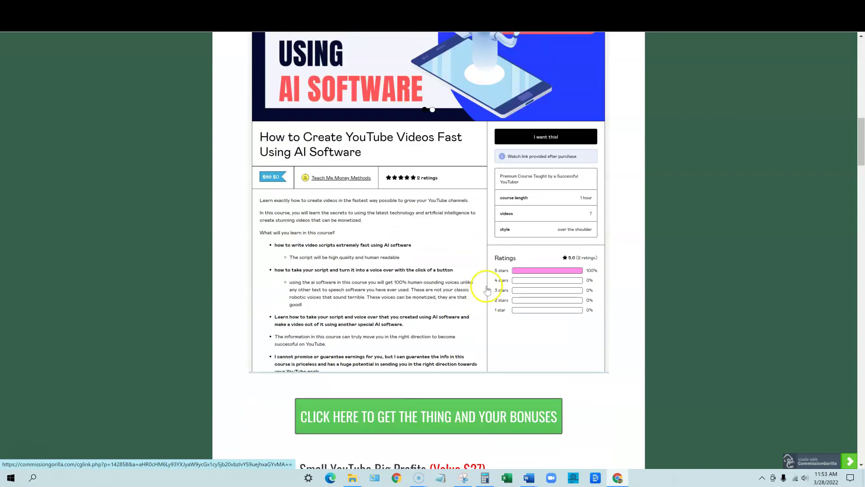
{"action": "scroll", "coordinate": [485, 286], "scroll_direction": "down", "scroll_amount": 2}
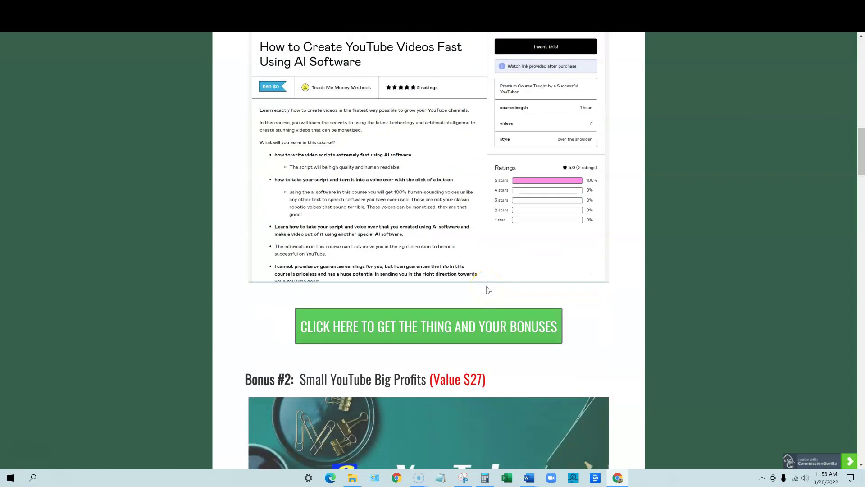
{"action": "scroll", "coordinate": [536, 267], "scroll_direction": "down", "scroll_amount": 3}
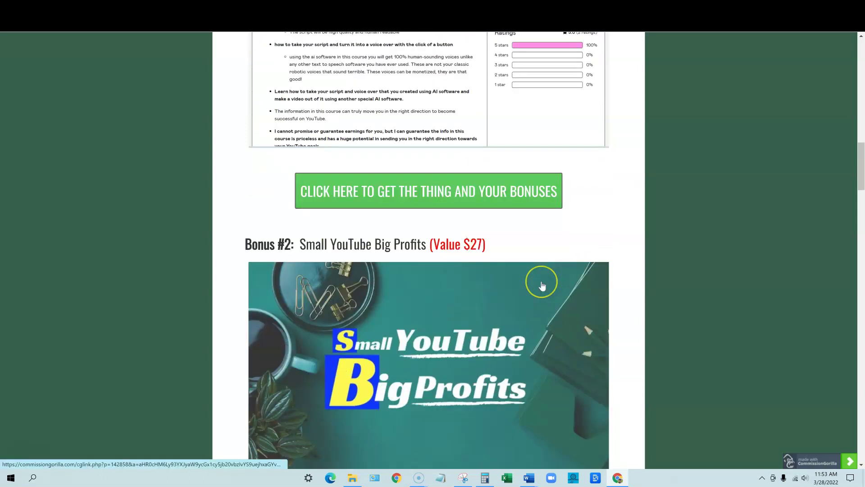
{"action": "scroll", "coordinate": [540, 283], "scroll_direction": "up", "scroll_amount": 2}
{"action": "scroll", "coordinate": [542, 284], "scroll_direction": "up", "scroll_amount": 4}
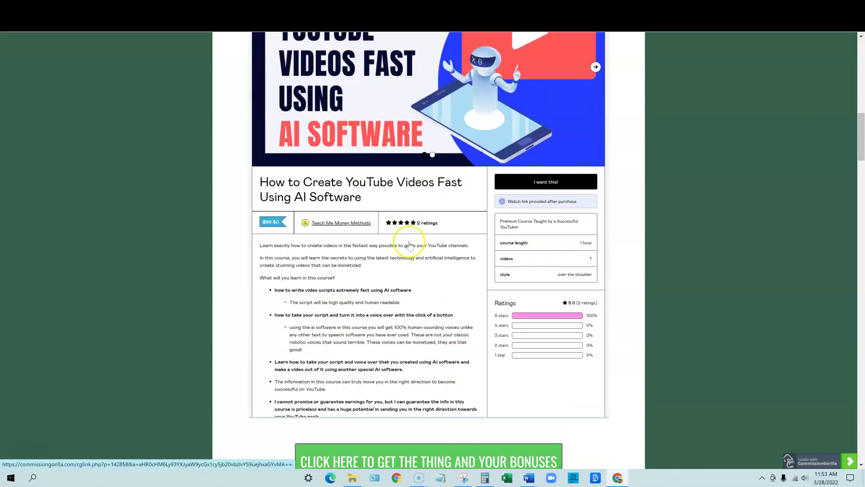
{"action": "left_click", "coordinate": [728, 9]}
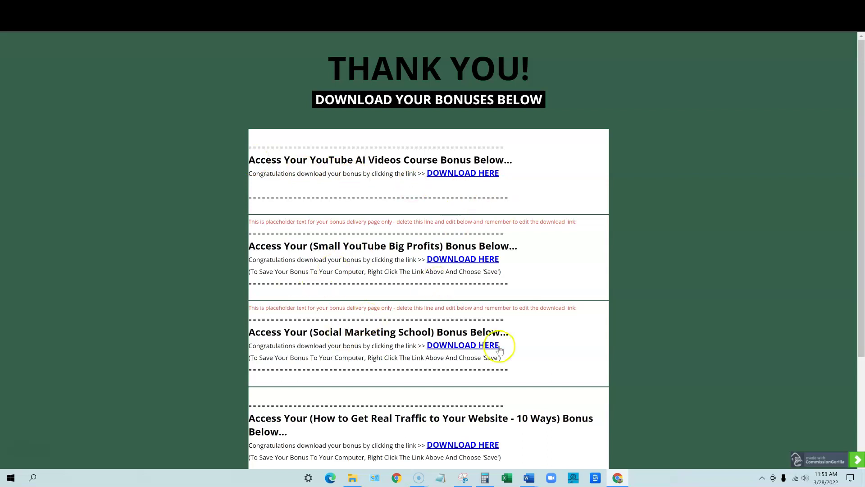
{"action": "scroll", "coordinate": [450, 347], "scroll_direction": "down", "scroll_amount": 2}
{"action": "scroll", "coordinate": [361, 428], "scroll_direction": "down", "scroll_amount": 1}
{"action": "scroll", "coordinate": [540, 316], "scroll_direction": "up", "scroll_amount": 3}
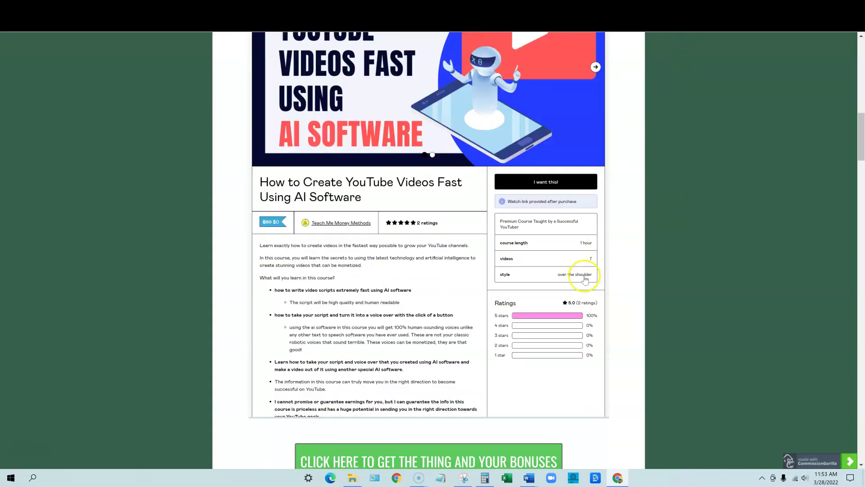
{"action": "scroll", "coordinate": [599, 277], "scroll_direction": "down", "scroll_amount": 9}
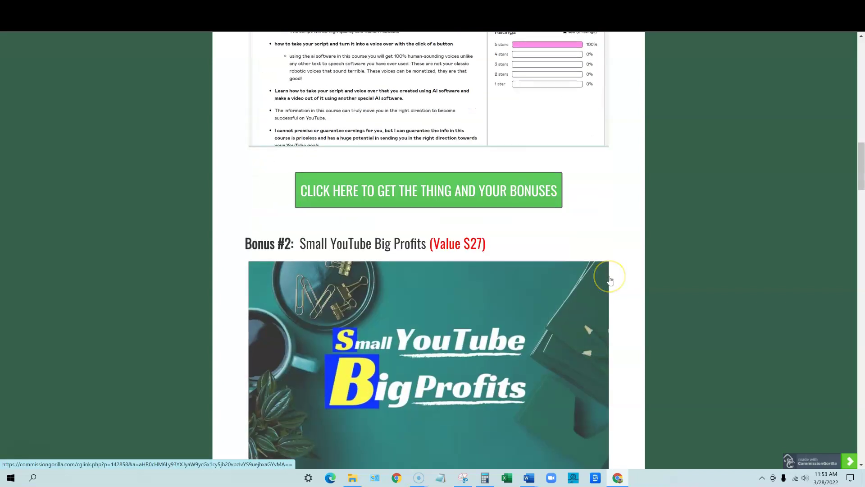
{"action": "scroll", "coordinate": [613, 272], "scroll_direction": "down", "scroll_amount": 1}
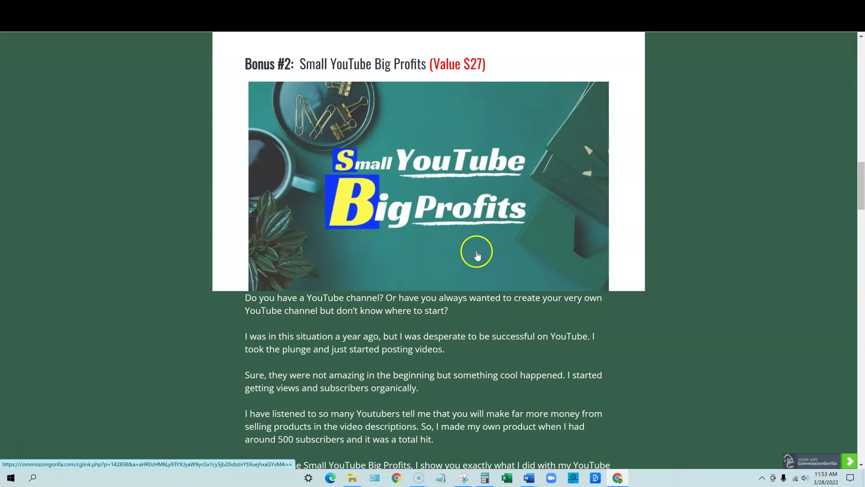
{"action": "scroll", "coordinate": [458, 266], "scroll_direction": "down", "scroll_amount": 5}
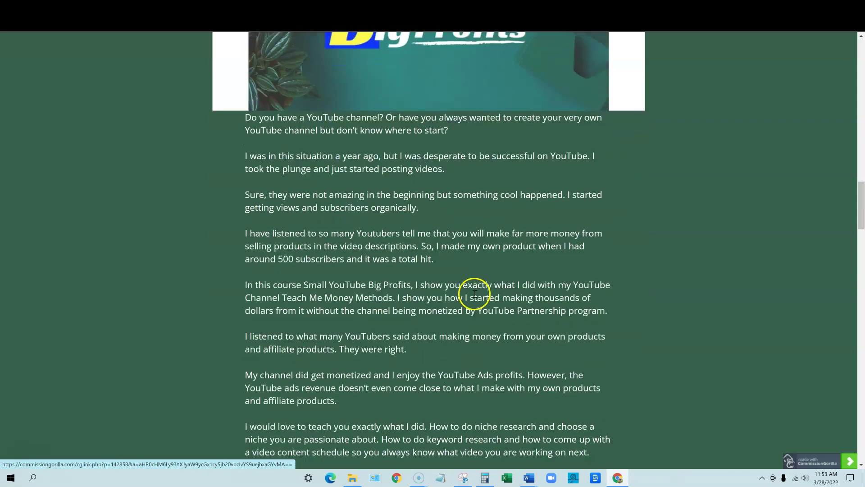
{"action": "scroll", "coordinate": [550, 296], "scroll_direction": "down", "scroll_amount": 13}
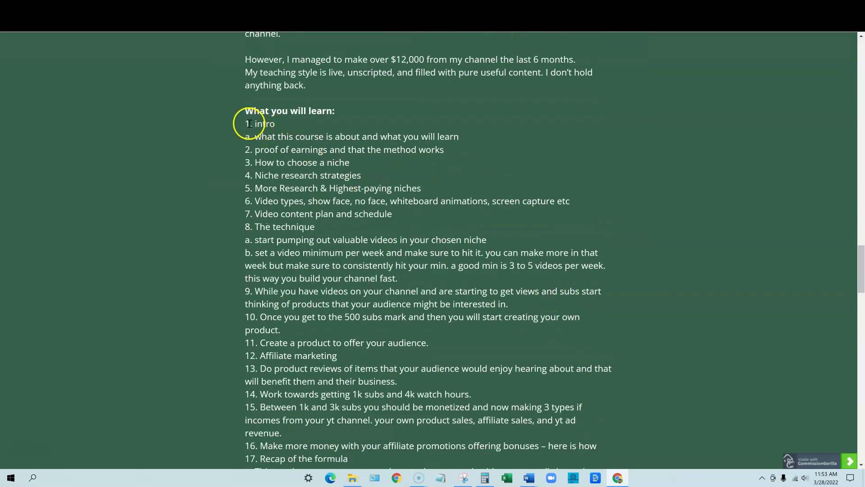
{"action": "mouse_move", "coordinate": [250, 124]}
{"action": "left_mouse_down"}
{"action": "mouse_move", "coordinate": [403, 221]}
{"action": "mouse_move", "coordinate": [485, 447]}
{"action": "mouse_move", "coordinate": [489, 410]}
{"action": "mouse_move", "coordinate": [494, 434]}
{"action": "left_mouse_up"}
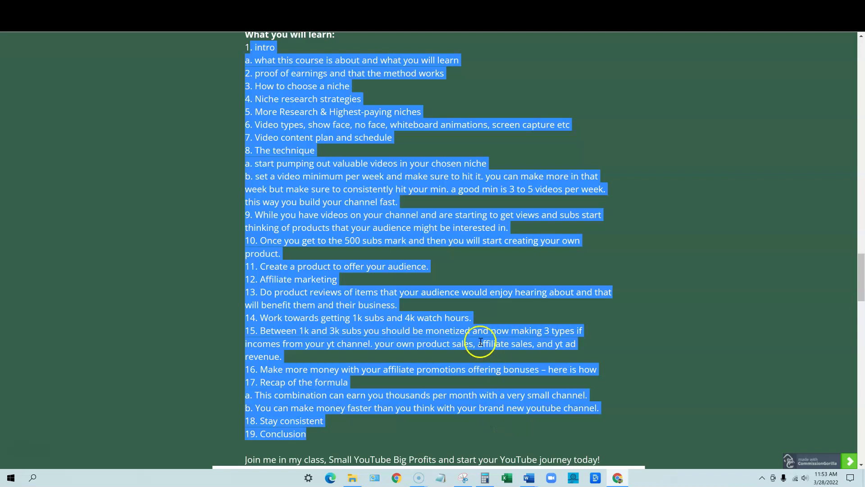
{"action": "left_click", "coordinate": [365, 238]}
{"action": "left_click_drag", "start_coordinate": [346, 240], "coordinate": [483, 242]}
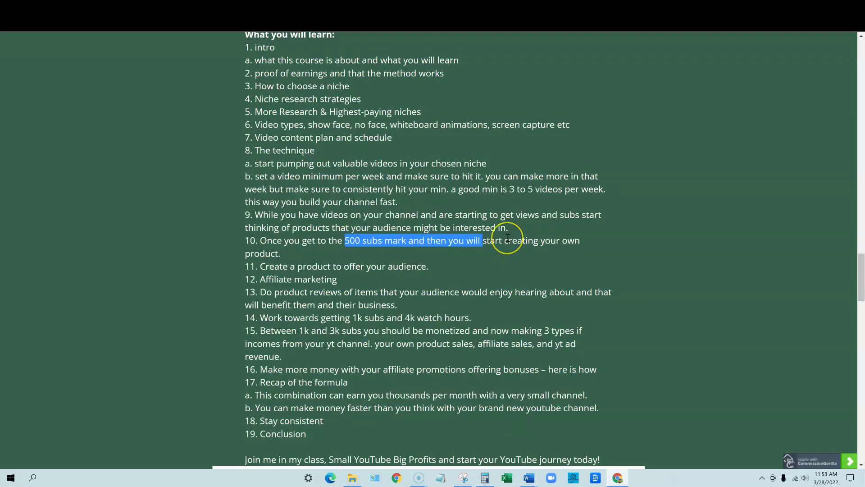
{"action": "scroll", "coordinate": [508, 238], "scroll_direction": "up", "scroll_amount": 15}
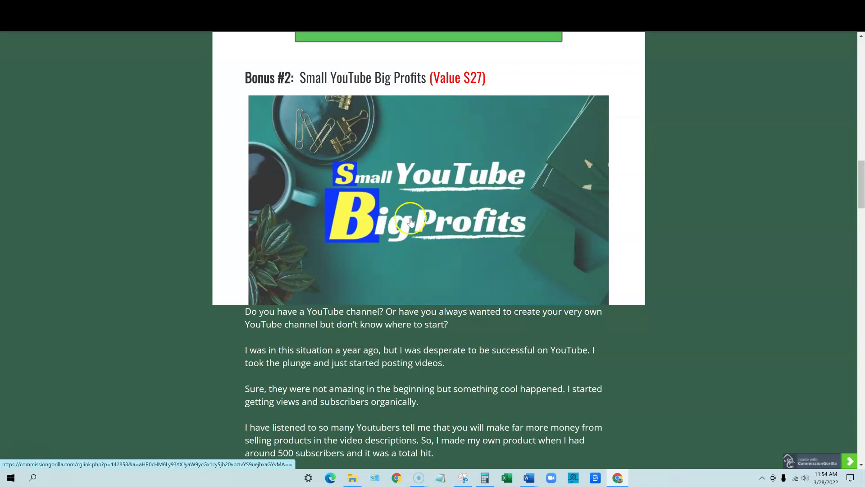
{"action": "scroll", "coordinate": [540, 353], "scroll_direction": "up", "scroll_amount": 2}
{"action": "scroll", "coordinate": [538, 354], "scroll_direction": "down", "scroll_amount": 5}
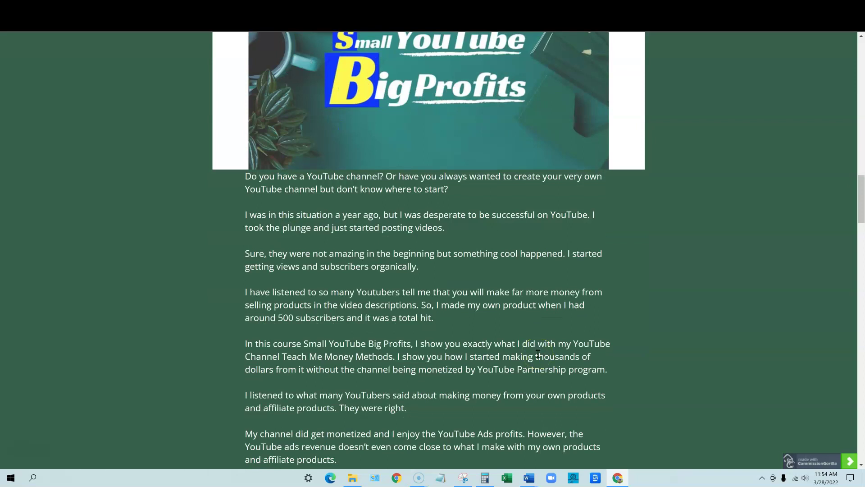
{"action": "scroll", "coordinate": [551, 248], "scroll_direction": "down", "scroll_amount": 20}
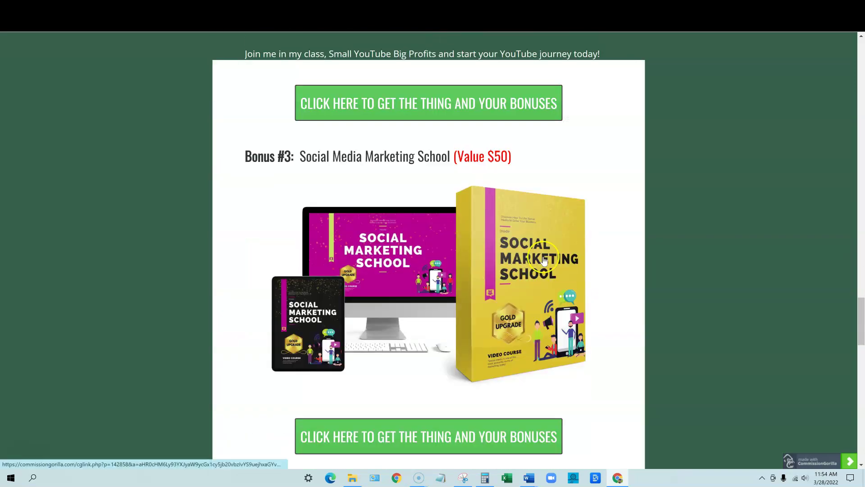
{"action": "scroll", "coordinate": [542, 262], "scroll_direction": "down", "scroll_amount": 1}
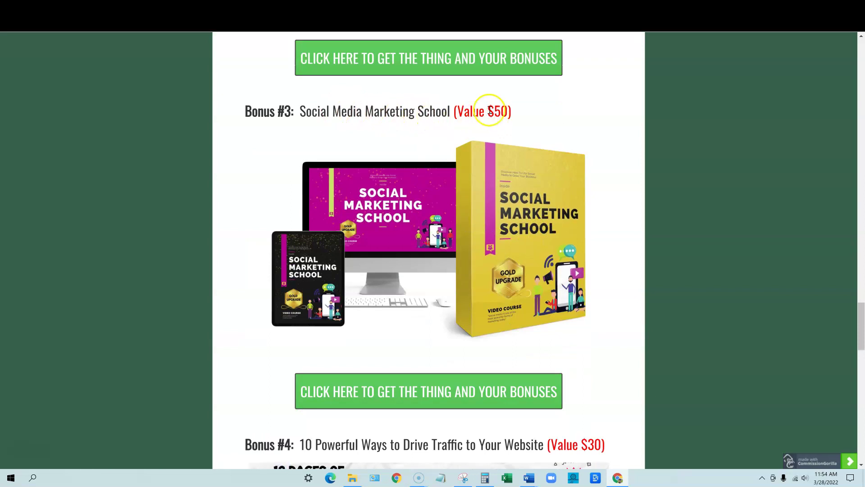
{"action": "scroll", "coordinate": [576, 291], "scroll_direction": "down", "scroll_amount": 2}
{"action": "scroll", "coordinate": [579, 311], "scroll_direction": "down", "scroll_amount": 4}
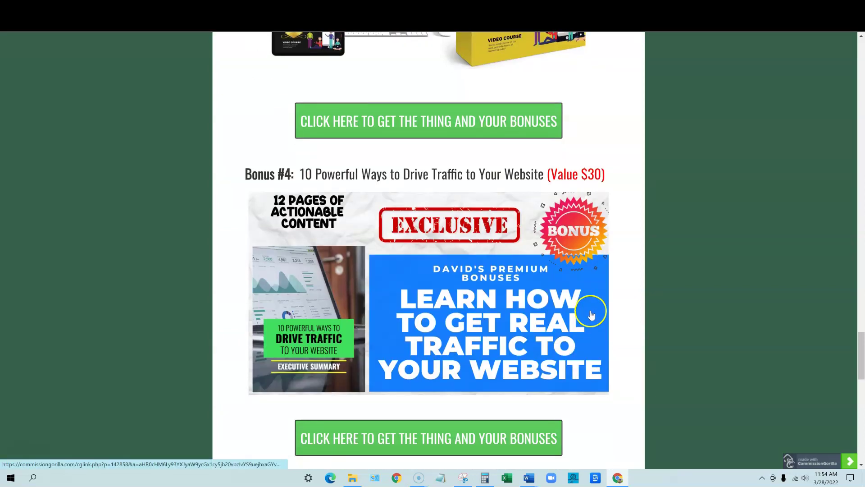
{"action": "scroll", "coordinate": [586, 307], "scroll_direction": "up", "scroll_amount": 5}
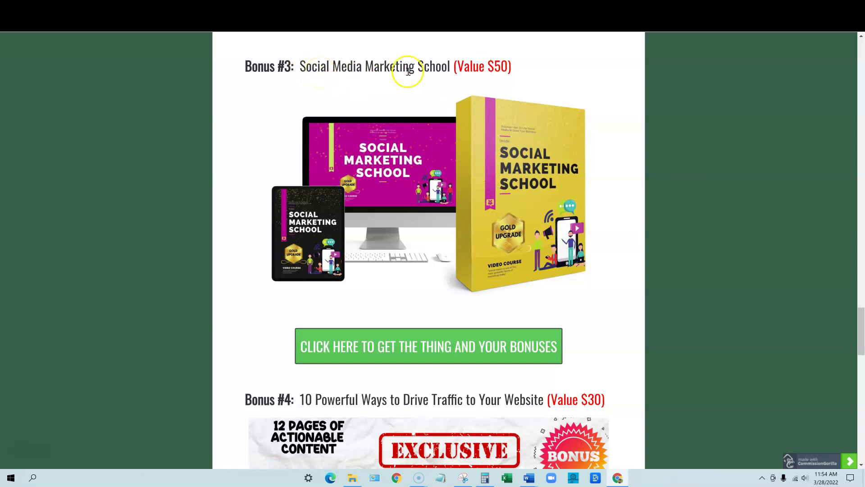
{"action": "scroll", "coordinate": [495, 185], "scroll_direction": "down", "scroll_amount": 7}
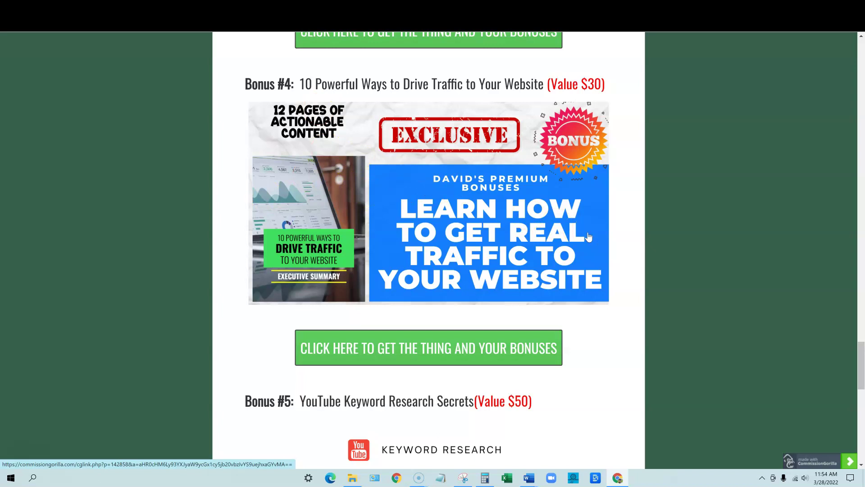
{"action": "scroll", "coordinate": [489, 242], "scroll_direction": "down", "scroll_amount": 7}
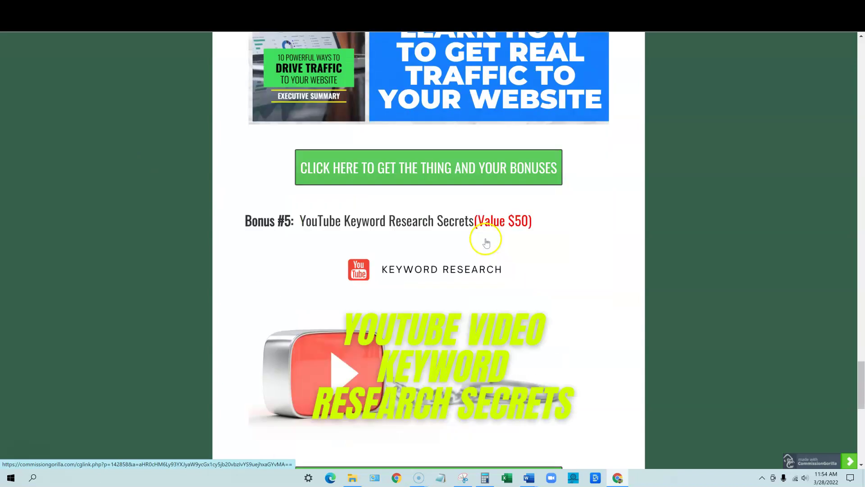
{"action": "scroll", "coordinate": [504, 209], "scroll_direction": "up", "scroll_amount": 1}
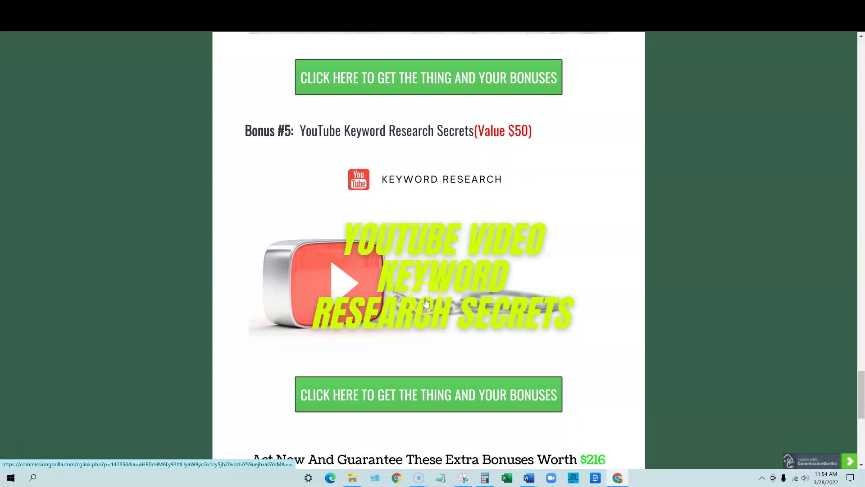
{"action": "scroll", "coordinate": [435, 296], "scroll_direction": "down", "scroll_amount": 4}
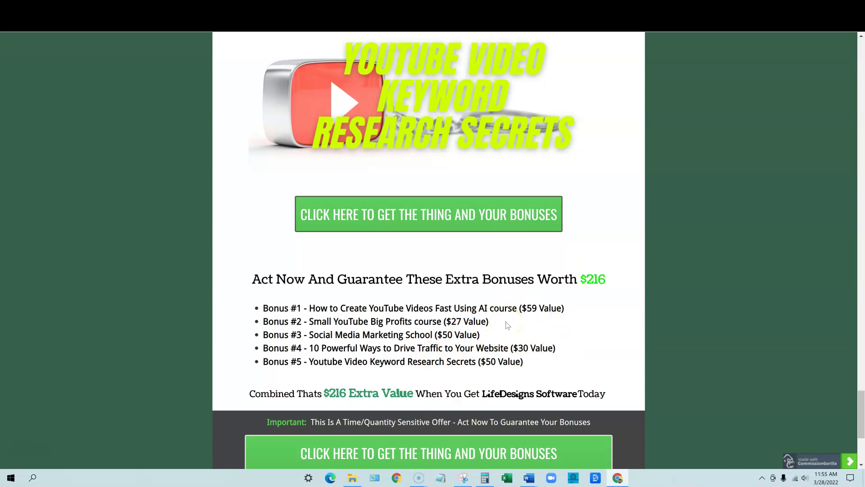
{"action": "scroll", "coordinate": [479, 302], "scroll_direction": "up", "scroll_amount": 15}
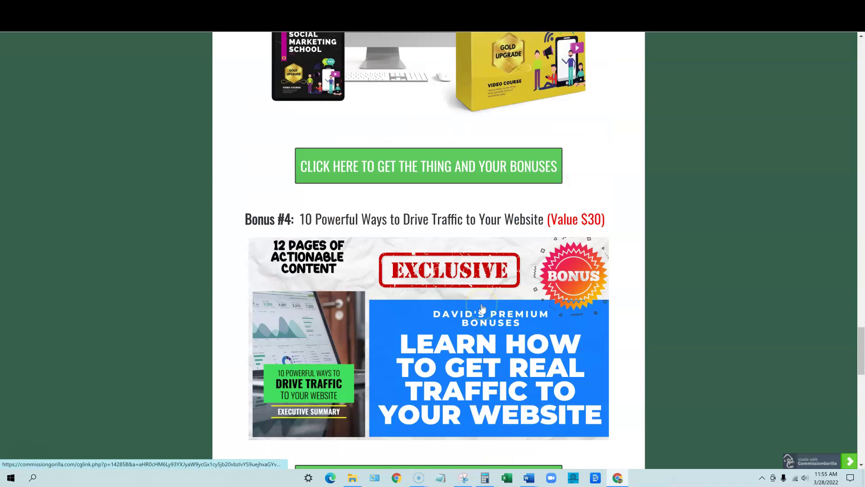
{"action": "scroll", "coordinate": [475, 349], "scroll_direction": "up", "scroll_amount": 5}
{"action": "scroll", "coordinate": [487, 334], "scroll_direction": "down", "scroll_amount": 15}
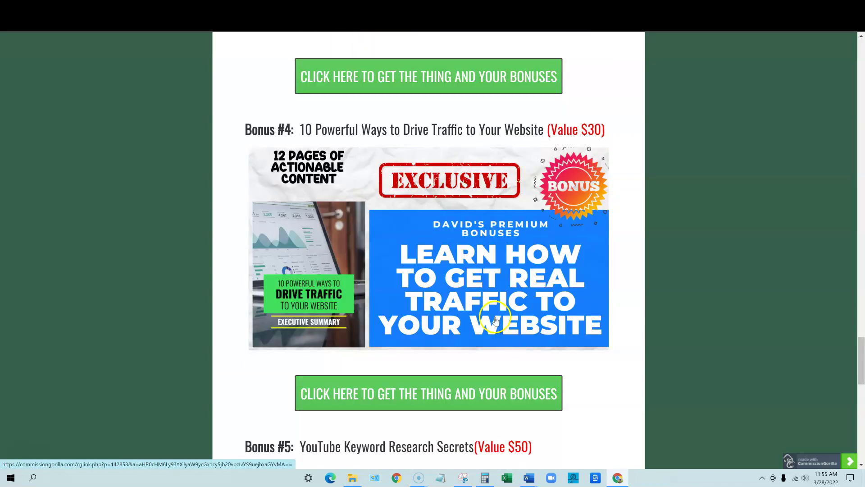
{"action": "scroll", "coordinate": [498, 319], "scroll_direction": "down", "scroll_amount": 7}
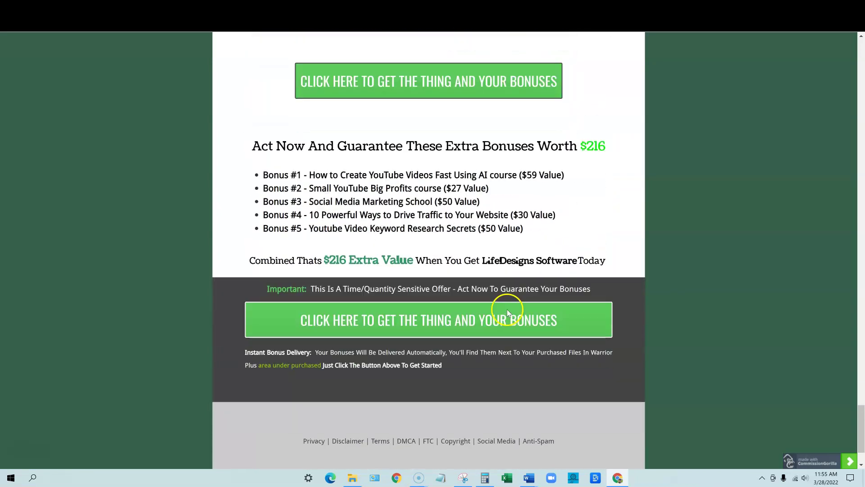
{"action": "scroll", "coordinate": [494, 306], "scroll_direction": "down", "scroll_amount": 2}
{"action": "scroll", "coordinate": [494, 307], "scroll_direction": "up", "scroll_amount": 15}
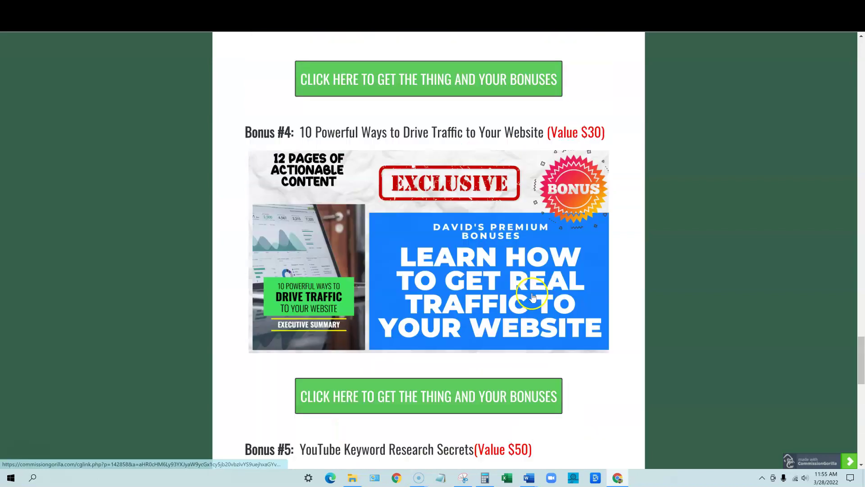
Cycle through the thank-you and Bonus #4 tabs, ending on the LifeDesigns tutorials page
{"action": "left_click", "coordinate": [719, 9]}
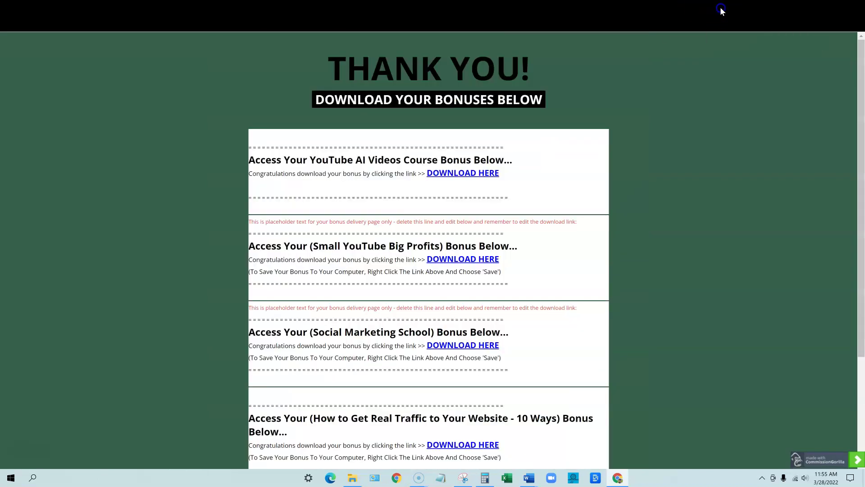
{"action": "left_click", "coordinate": [692, 9]}
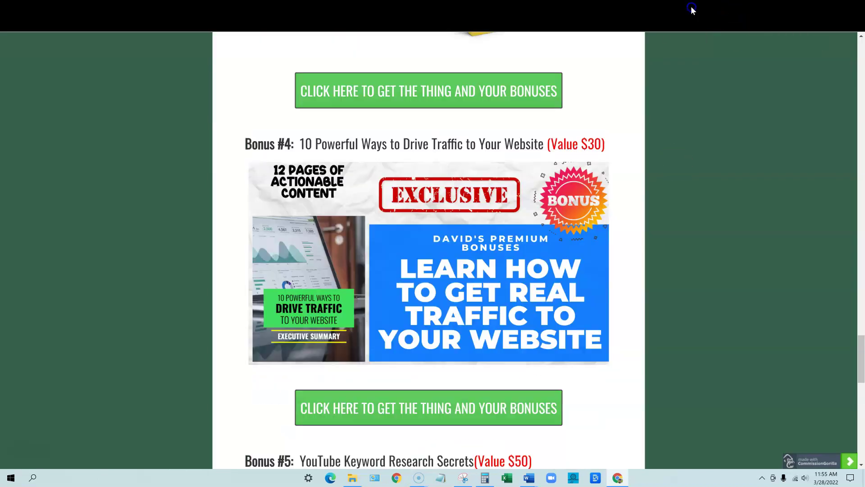
{"action": "left_click", "coordinate": [629, 9]}
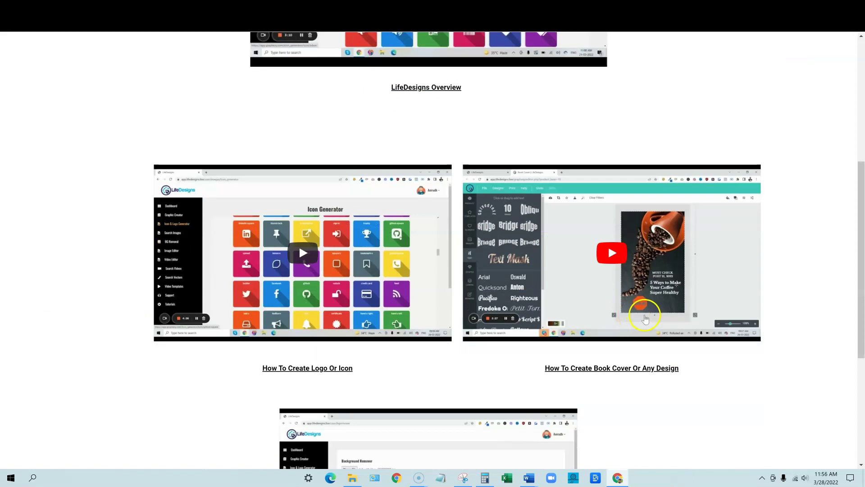
Browse the tutorials down to the BG Removal video and back, then switch to the dashboard
{"action": "scroll", "coordinate": [650, 315], "scroll_direction": "up", "scroll_amount": 10}
{"action": "scroll", "coordinate": [650, 315], "scroll_direction": "down", "scroll_amount": 10}
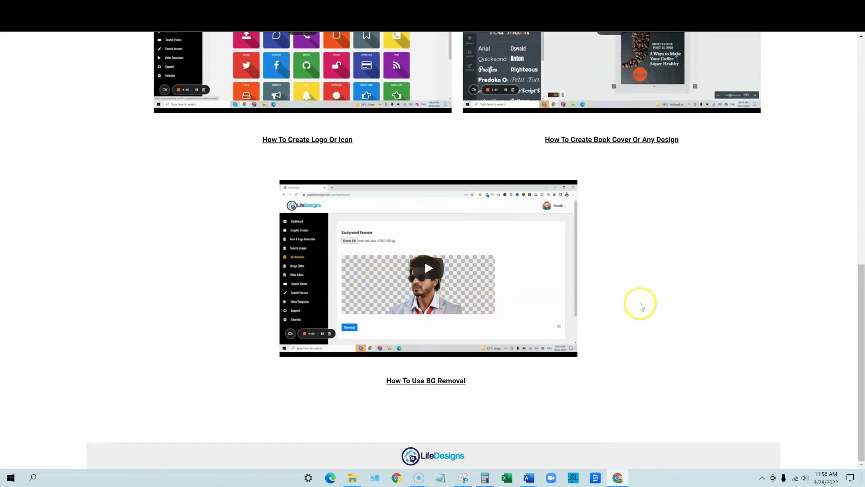
{"action": "scroll", "coordinate": [637, 299], "scroll_direction": "up", "scroll_amount": 1}
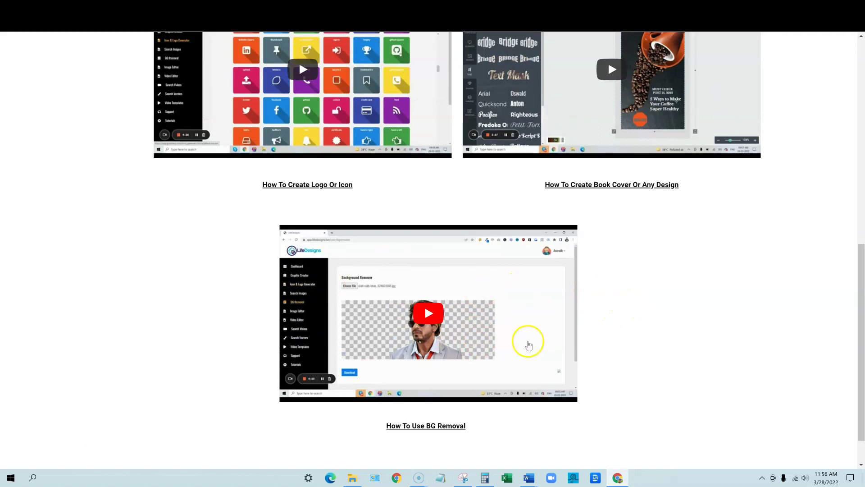
{"action": "scroll", "coordinate": [529, 345], "scroll_direction": "up", "scroll_amount": 1}
{"action": "scroll", "coordinate": [533, 343], "scroll_direction": "down", "scroll_amount": 2}
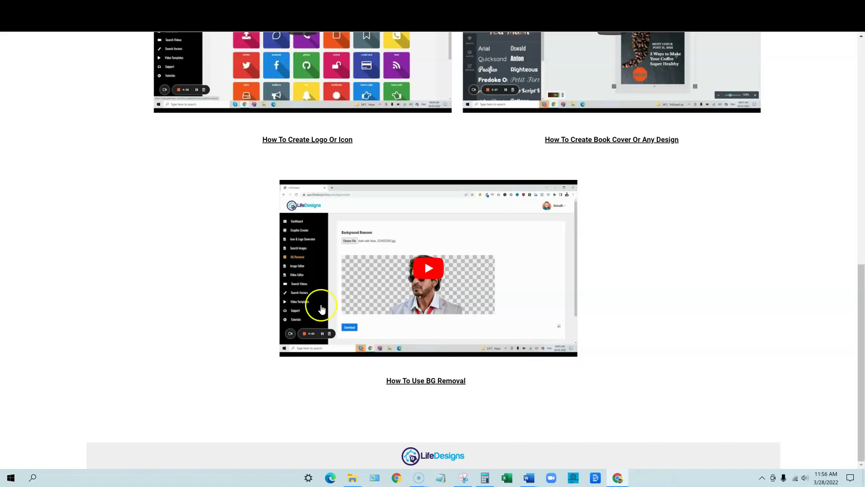
{"action": "scroll", "coordinate": [481, 286], "scroll_direction": "up", "scroll_amount": 10}
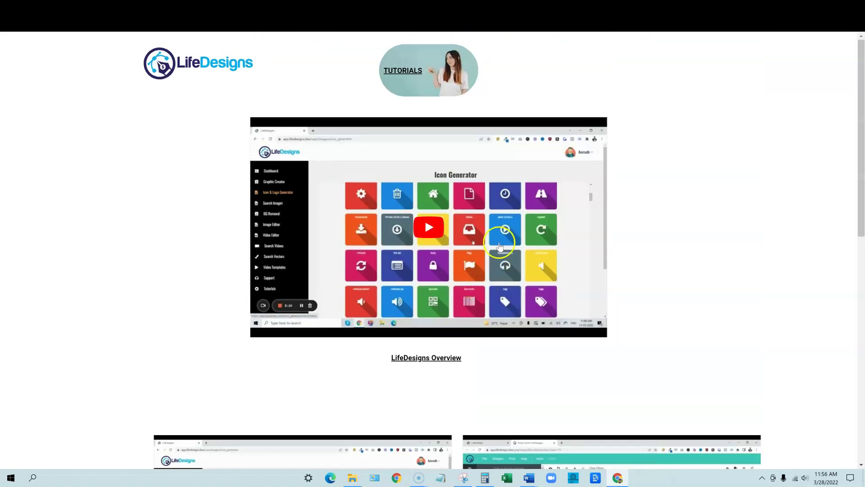
{"action": "left_click", "coordinate": [530, 8]}
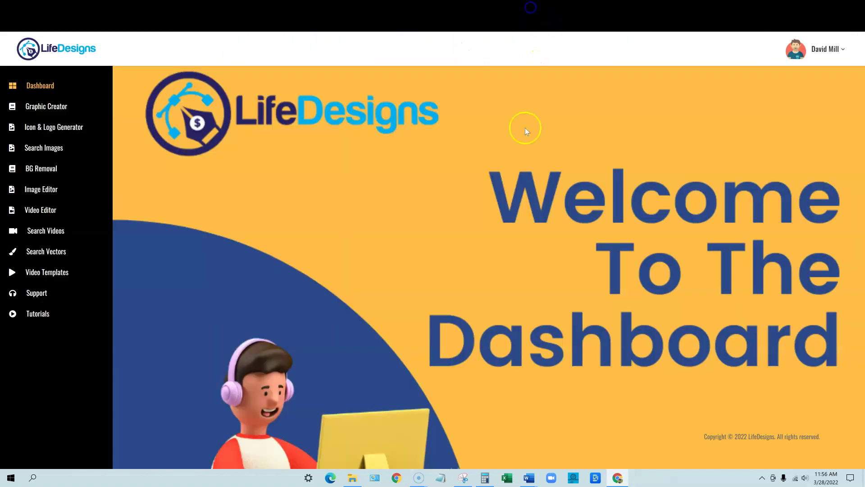
Start Graphic Creator, then move to the editor tab showing the Marketing Tips 101 book cover
{"action": "left_click", "coordinate": [36, 107]}
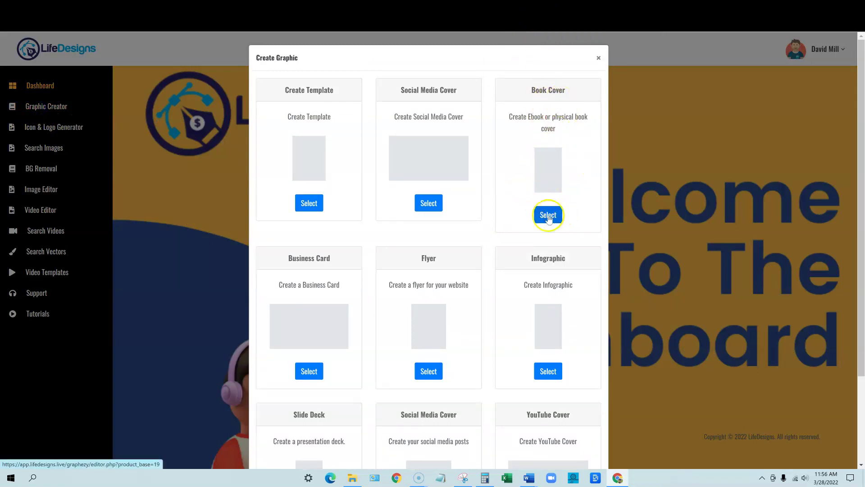
{"action": "left_click", "coordinate": [572, 5]}
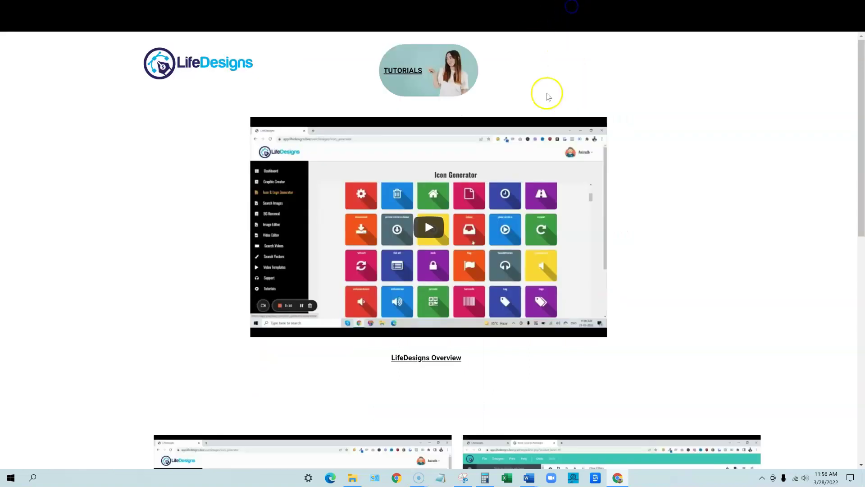
{"action": "left_click", "coordinate": [593, 14]}
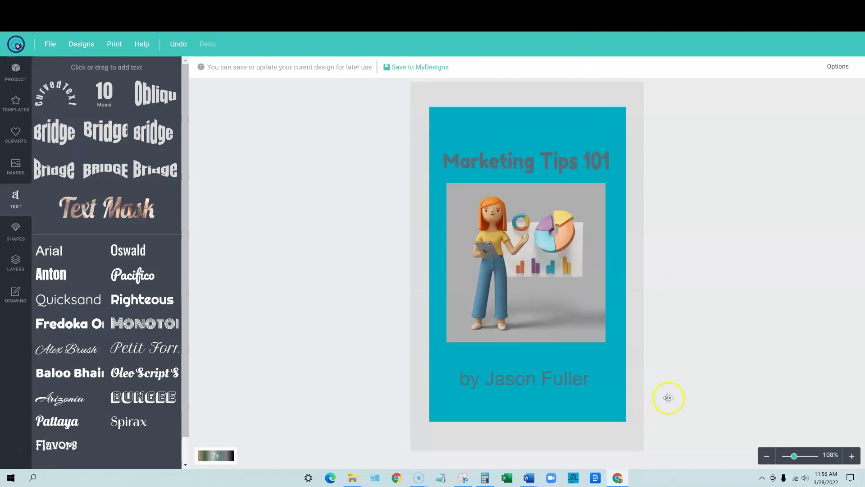
From File > Print, try SVG, then download the cover as a 1600 x 2552 pixel PNG
{"action": "scroll", "coordinate": [415, 289], "scroll_direction": "down", "scroll_amount": 1}
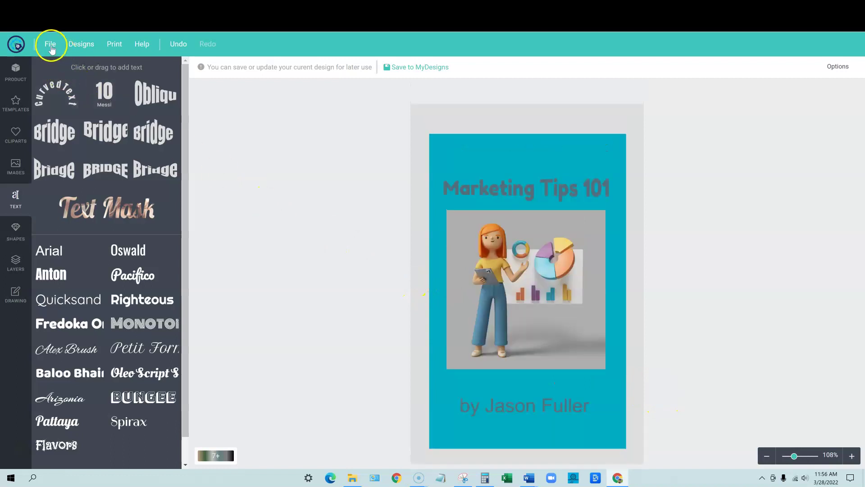
{"action": "left_click", "coordinate": [50, 44]}
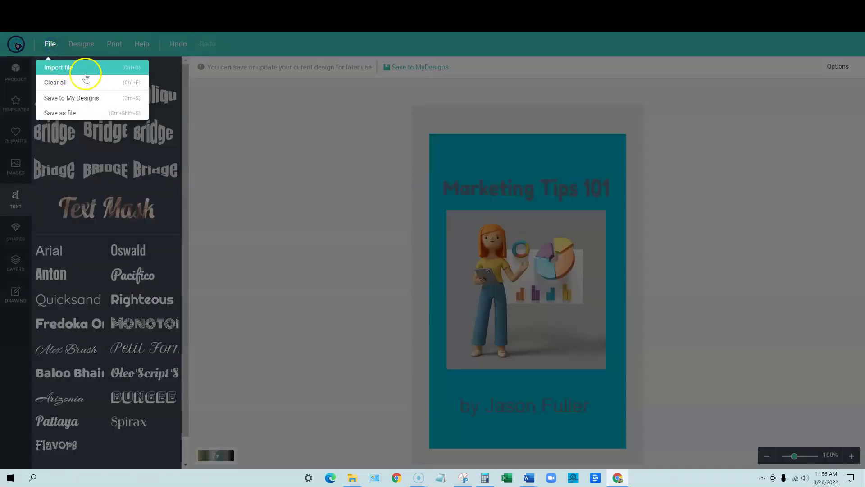
{"action": "left_click", "coordinate": [108, 43]}
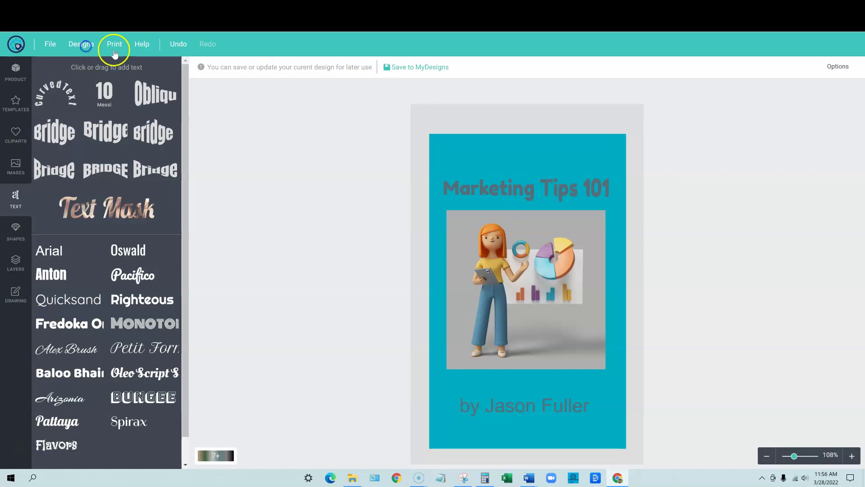
{"action": "left_click", "coordinate": [115, 44]}
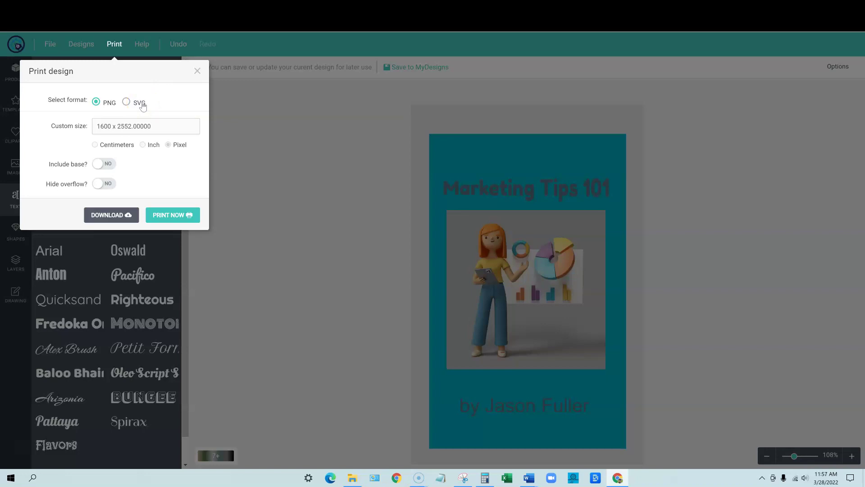
{"action": "left_click", "coordinate": [126, 103]}
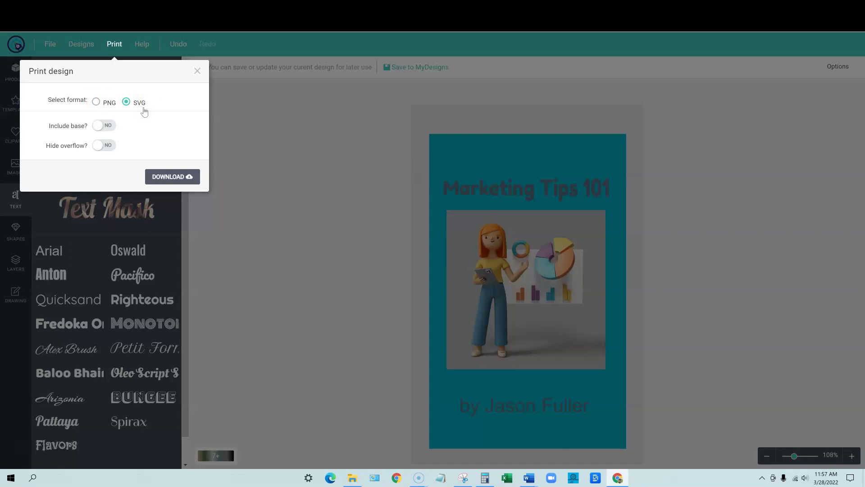
{"action": "left_click", "coordinate": [97, 102]}
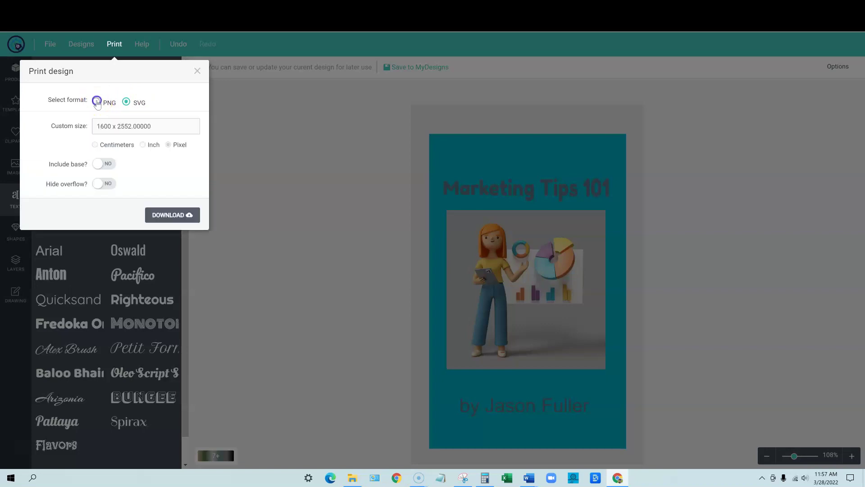
{"action": "left_click", "coordinate": [147, 127]}
{"action": "left_click", "coordinate": [168, 214]}
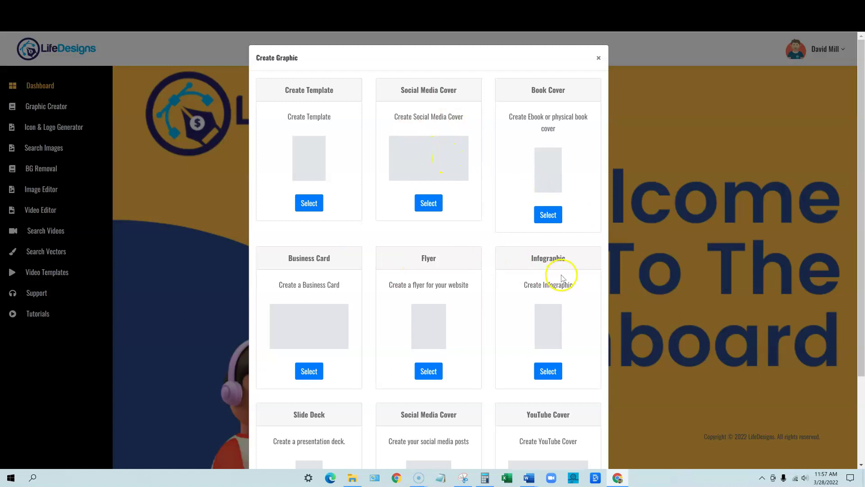
Load a ready-made template, place the caret in its body text, then go to Images > Search Images
{"action": "scroll", "coordinate": [562, 278], "scroll_direction": "down", "scroll_amount": 2}
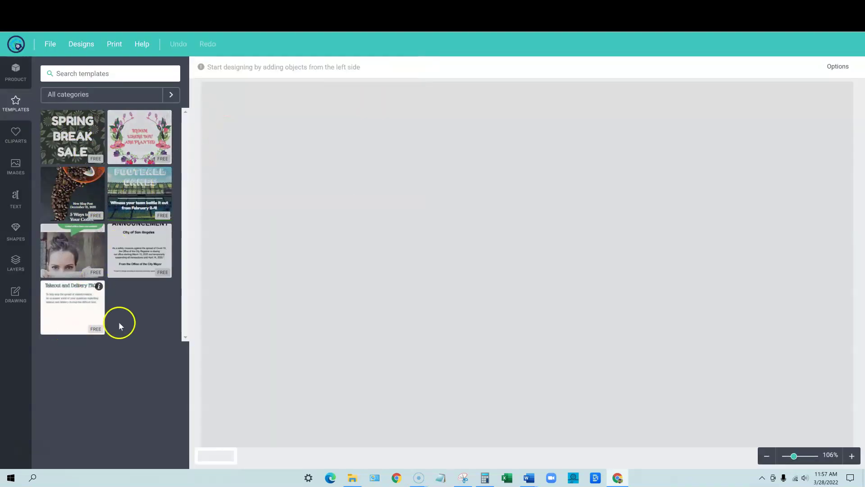
{"action": "left_click", "coordinate": [82, 195]}
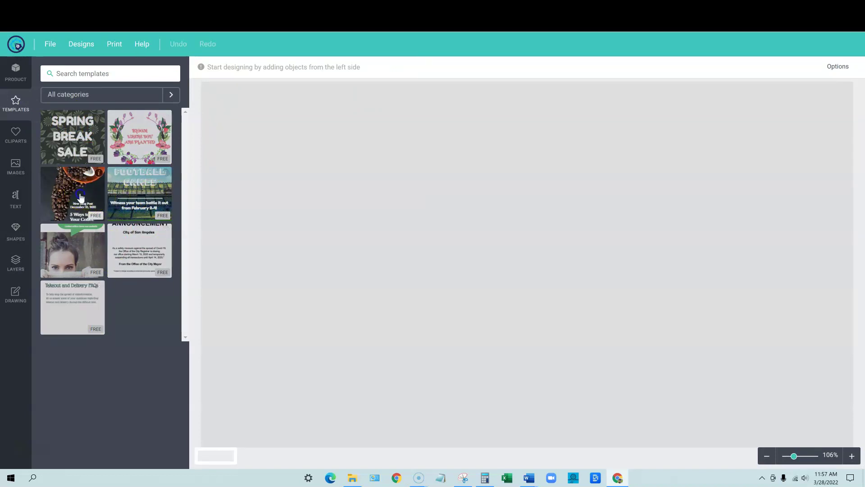
{"action": "left_click", "coordinate": [480, 165]}
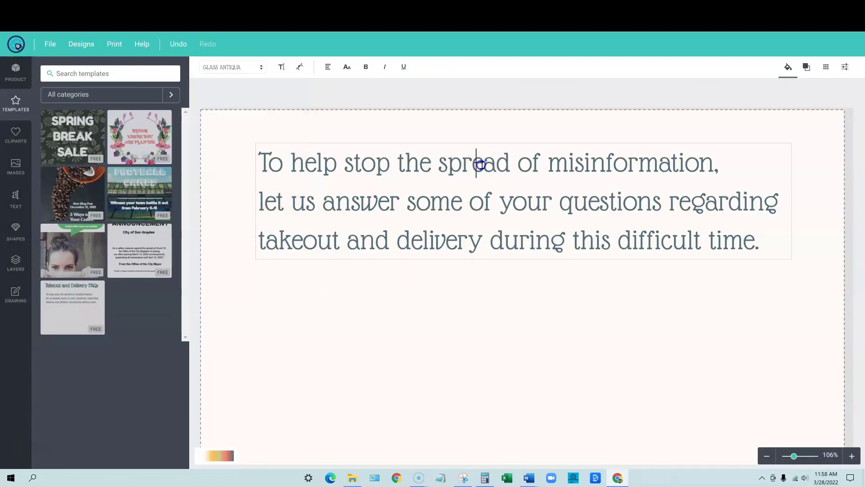
{"action": "left_click", "coordinate": [690, 238]}
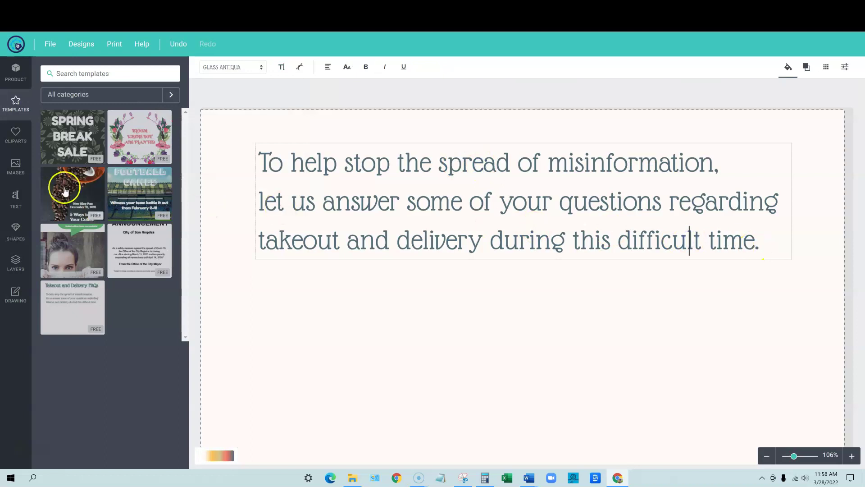
{"action": "left_click", "coordinate": [18, 165]}
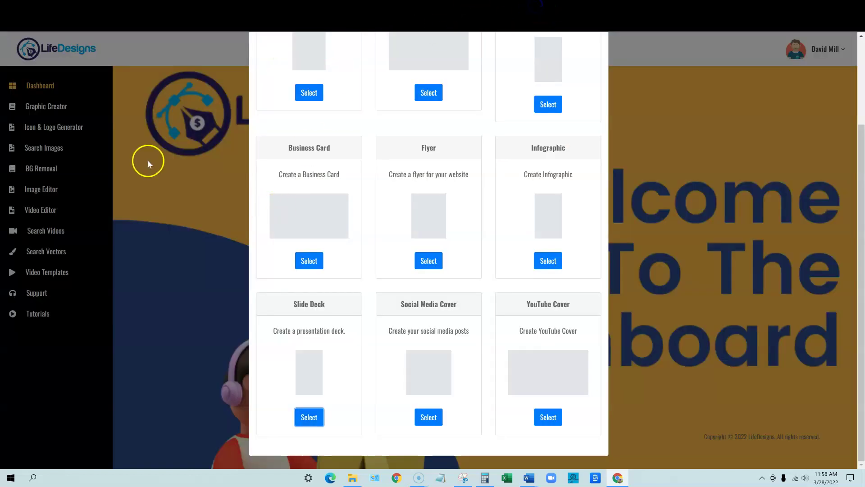
{"action": "left_click", "coordinate": [202, 161]}
Search stock images for 'marketing' and load more results
{"action": "left_click", "coordinate": [52, 148]}
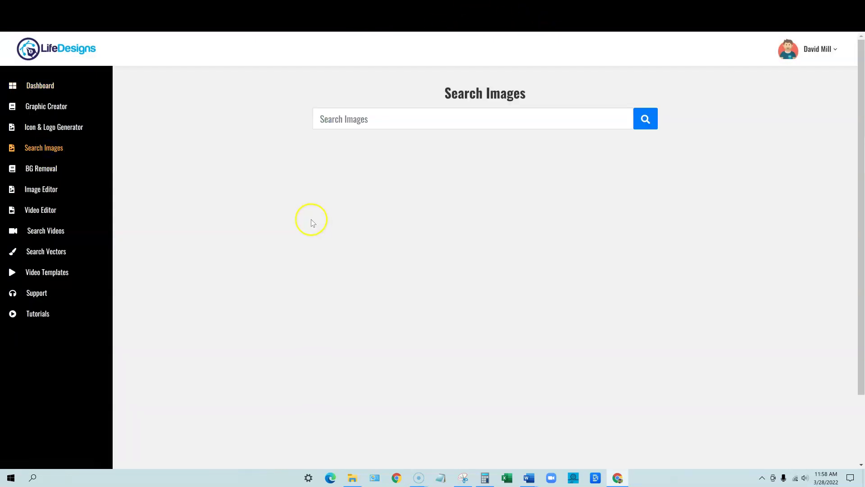
{"action": "left_click", "coordinate": [385, 119]}
{"action": "type", "text": "m"}
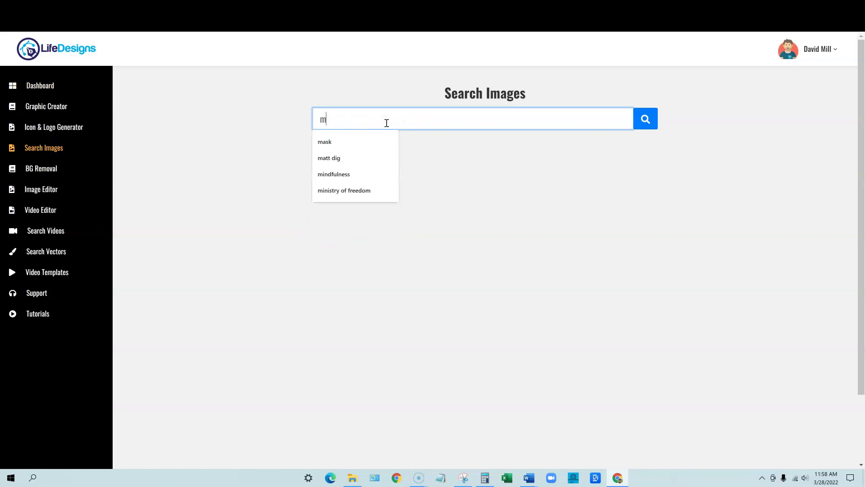
{"action": "type", "text": "arketing"}
{"action": "key", "text": "Return"}
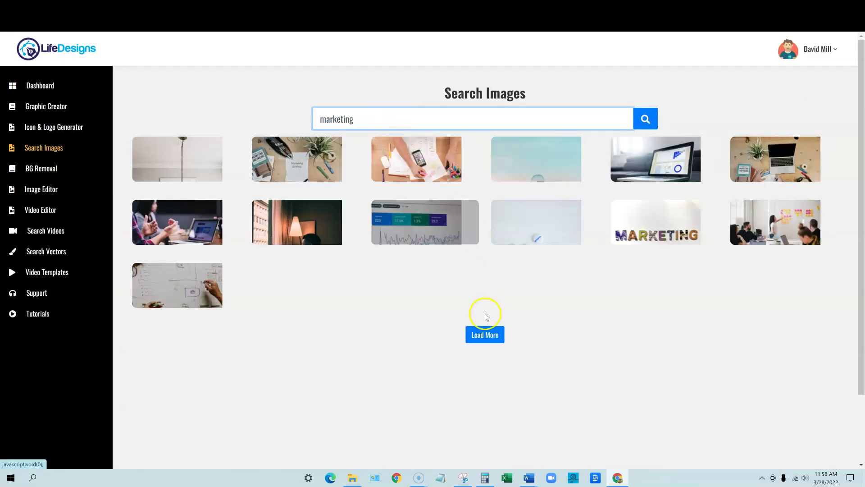
{"action": "left_click", "coordinate": [495, 334]}
{"action": "scroll", "coordinate": [507, 270], "scroll_direction": "down", "scroll_amount": 2}
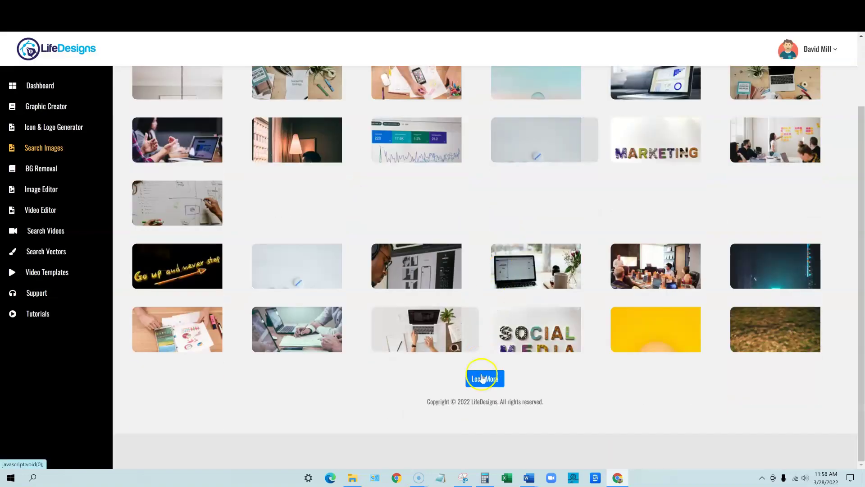
{"action": "left_click", "coordinate": [509, 380]}
{"action": "scroll", "coordinate": [498, 301], "scroll_direction": "down", "scroll_amount": 3}
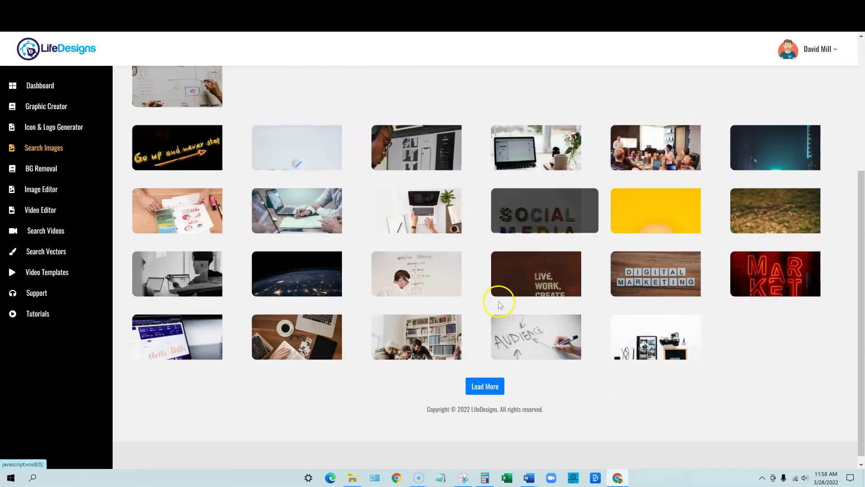
{"action": "scroll", "coordinate": [482, 288], "scroll_direction": "up", "scroll_amount": 1}
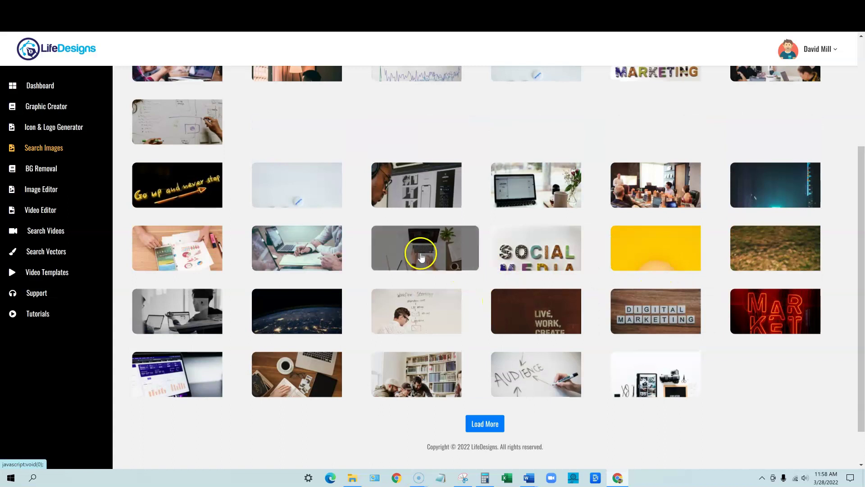
Open the laptop-at-desk photo's download options, try Facebook sharing, and open it in the editor
{"action": "left_click", "coordinate": [434, 258]}
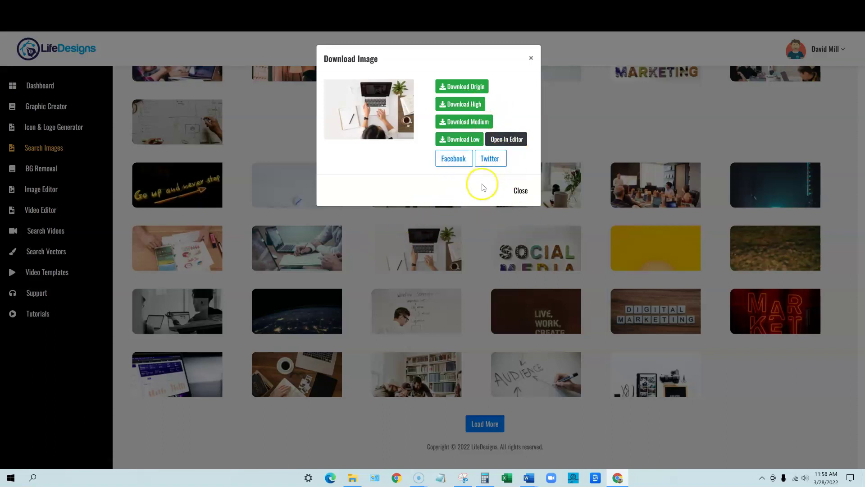
{"action": "left_click", "coordinate": [454, 160]}
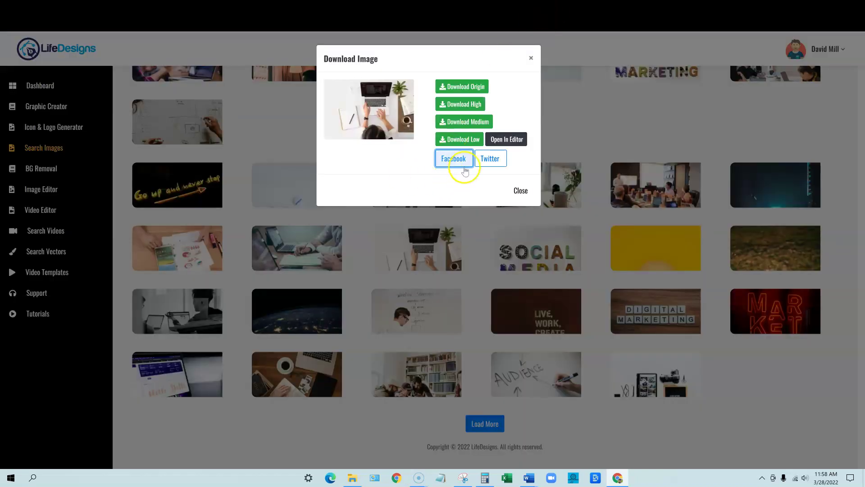
{"action": "left_click", "coordinate": [510, 140]}
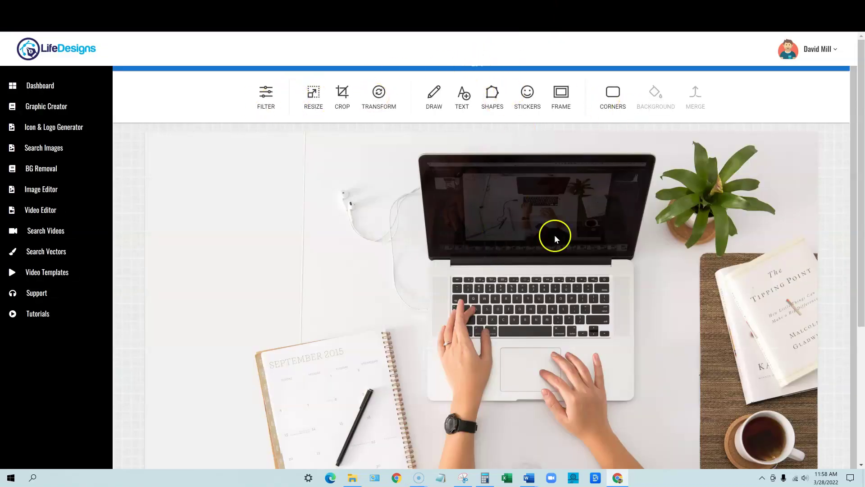
Add curved Arrow #1 from Shapes, place it on the notebook and rotate it toward the laptop
{"action": "scroll", "coordinate": [429, 226], "scroll_direction": "down", "scroll_amount": 2}
{"action": "scroll", "coordinate": [526, 276], "scroll_direction": "up", "scroll_amount": 2}
{"action": "scroll", "coordinate": [528, 279], "scroll_direction": "down", "scroll_amount": 2}
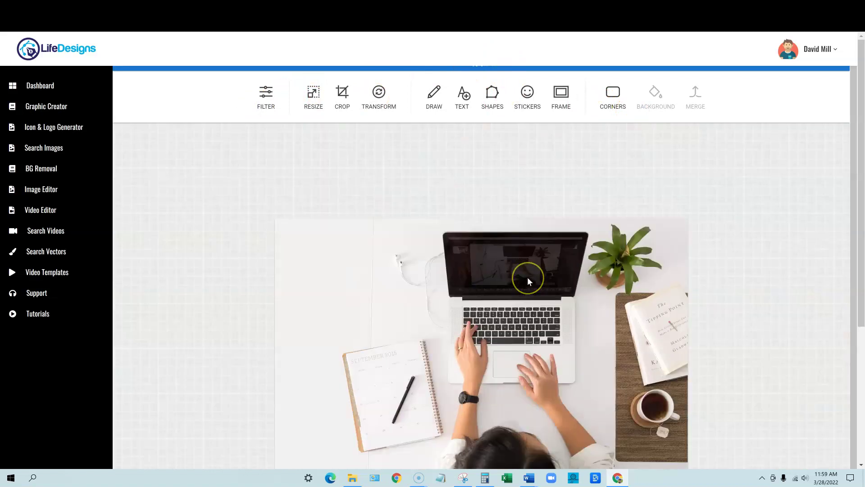
{"action": "scroll", "coordinate": [528, 278], "scroll_direction": "down", "scroll_amount": 1}
{"action": "scroll", "coordinate": [528, 278], "scroll_direction": "up", "scroll_amount": 4}
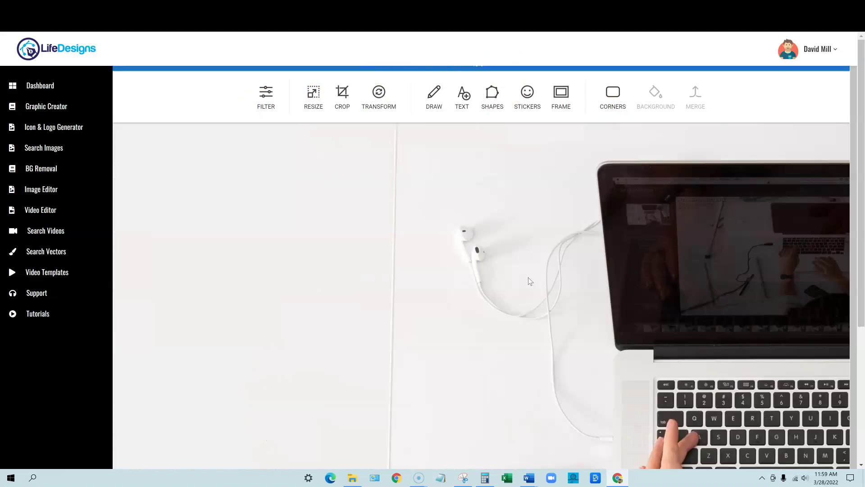
{"action": "scroll", "coordinate": [529, 278], "scroll_direction": "down", "scroll_amount": 4}
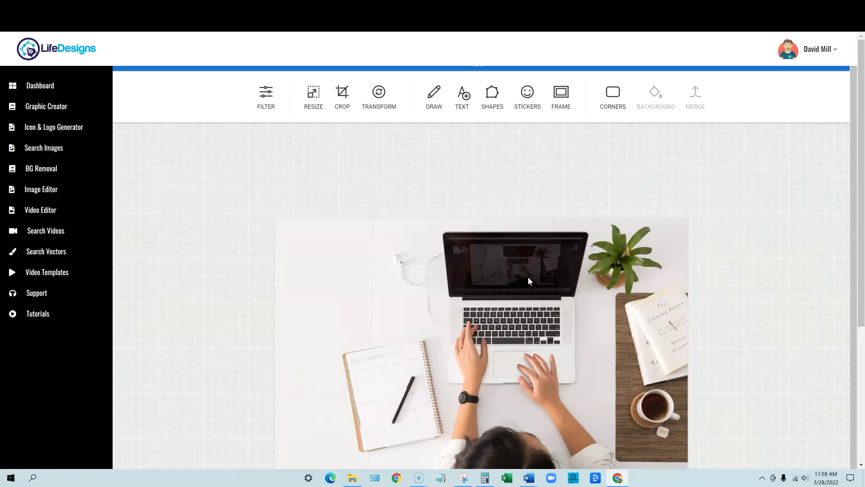
{"action": "scroll", "coordinate": [528, 278], "scroll_direction": "up", "scroll_amount": 1}
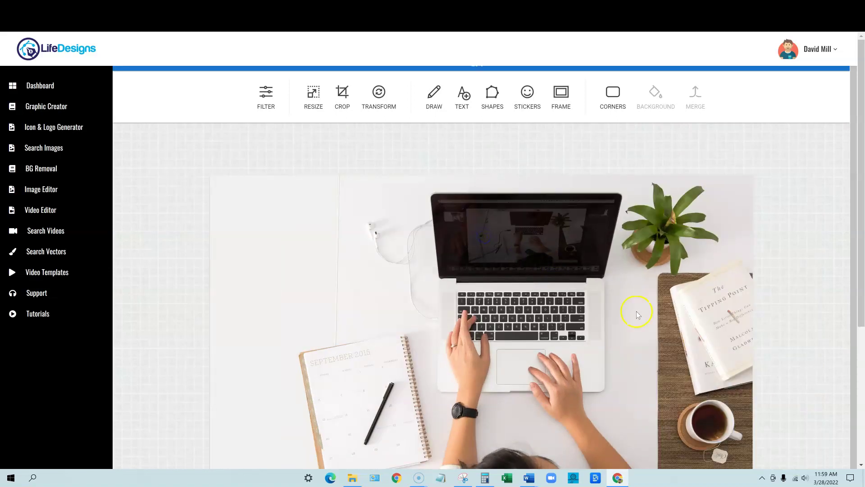
{"action": "left_click", "coordinate": [492, 92]}
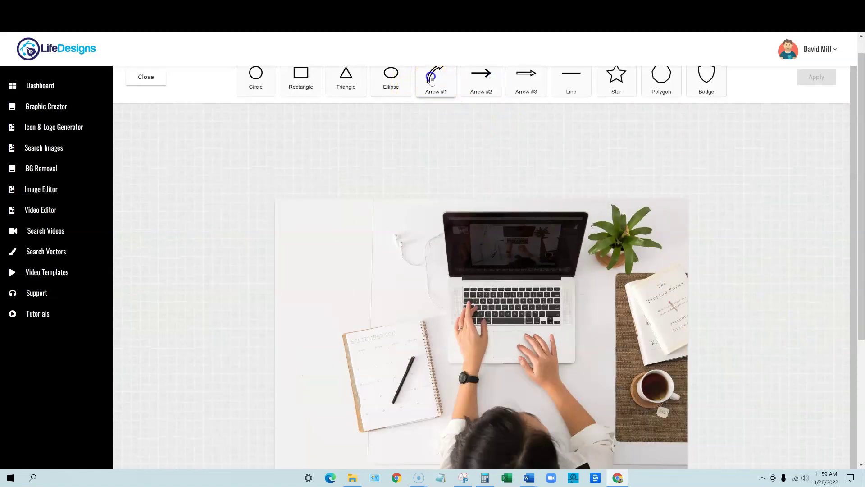
{"action": "left_click", "coordinate": [432, 80]}
{"action": "mouse_move", "coordinate": [523, 288]}
{"action": "left_mouse_down"}
{"action": "mouse_move", "coordinate": [406, 251]}
{"action": "mouse_move", "coordinate": [425, 268]}
{"action": "left_mouse_up"}
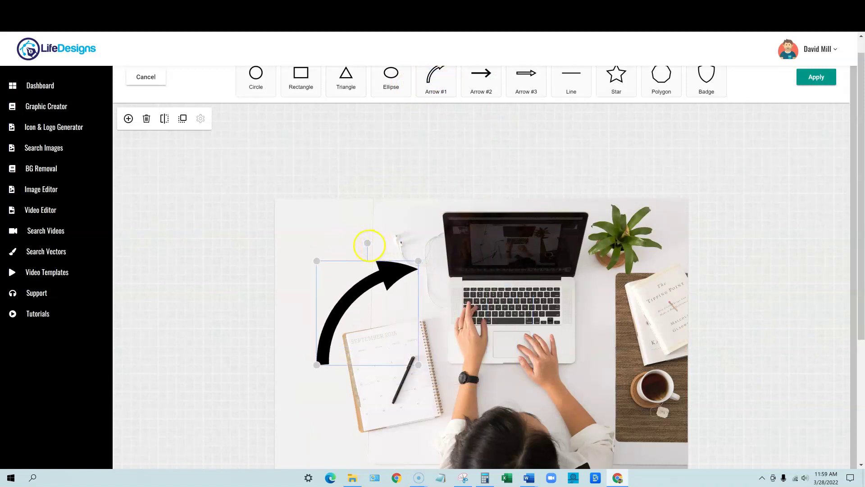
{"action": "mouse_move", "coordinate": [367, 243]}
{"action": "left_mouse_down"}
{"action": "mouse_move", "coordinate": [293, 220]}
{"action": "mouse_move", "coordinate": [419, 320]}
{"action": "mouse_move", "coordinate": [377, 265]}
{"action": "mouse_move", "coordinate": [384, 283]}
{"action": "mouse_move", "coordinate": [349, 280]}
{"action": "left_mouse_up"}
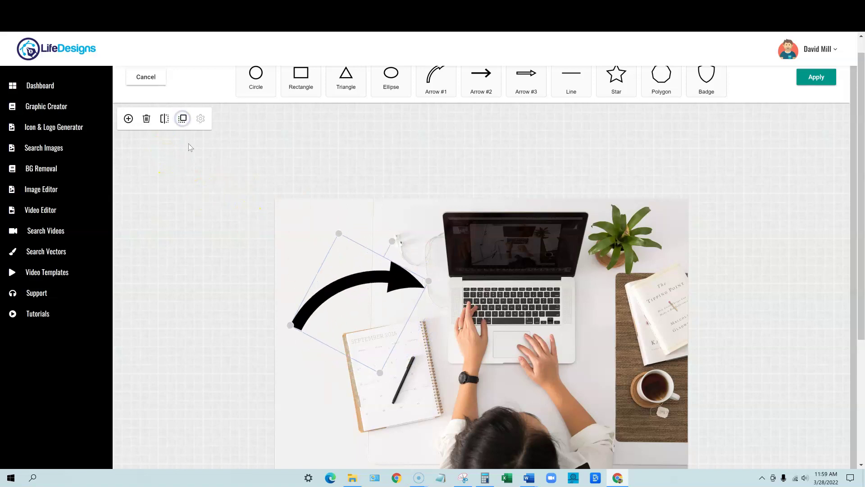
{"action": "left_click", "coordinate": [165, 119]}
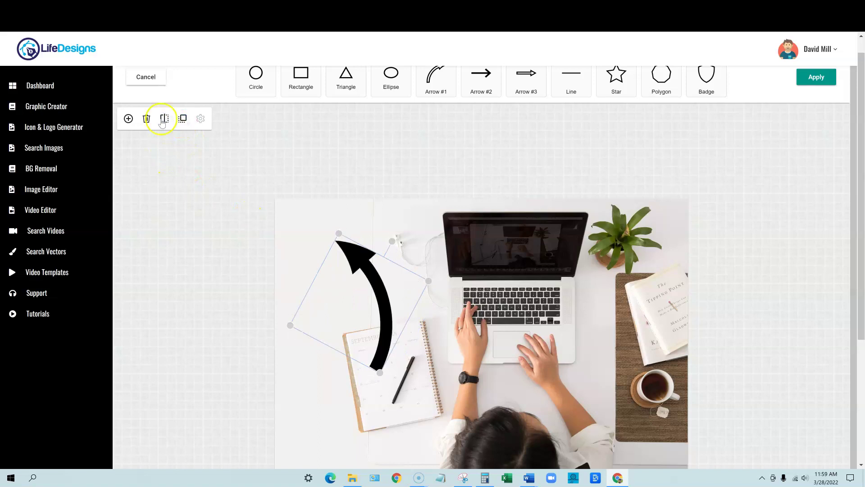
{"action": "left_click", "coordinate": [166, 121]}
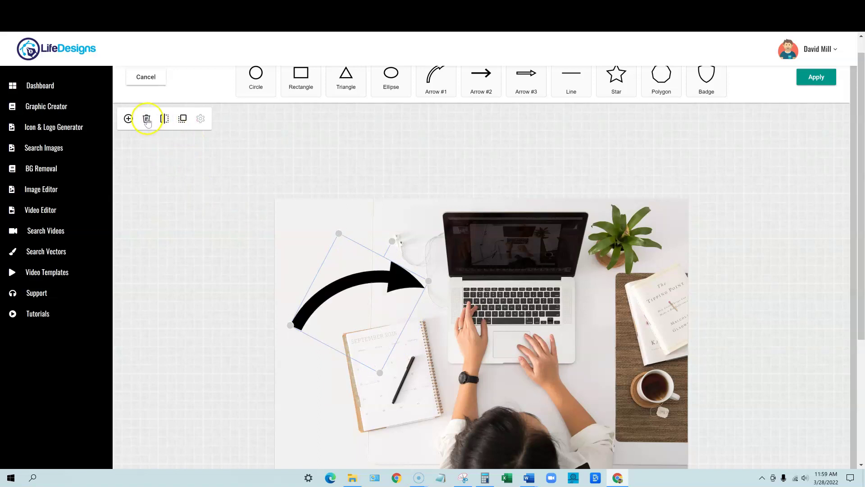
Color the arrow red and give it a strongly blurred drop shadow offset downward
{"action": "left_click", "coordinate": [128, 119]}
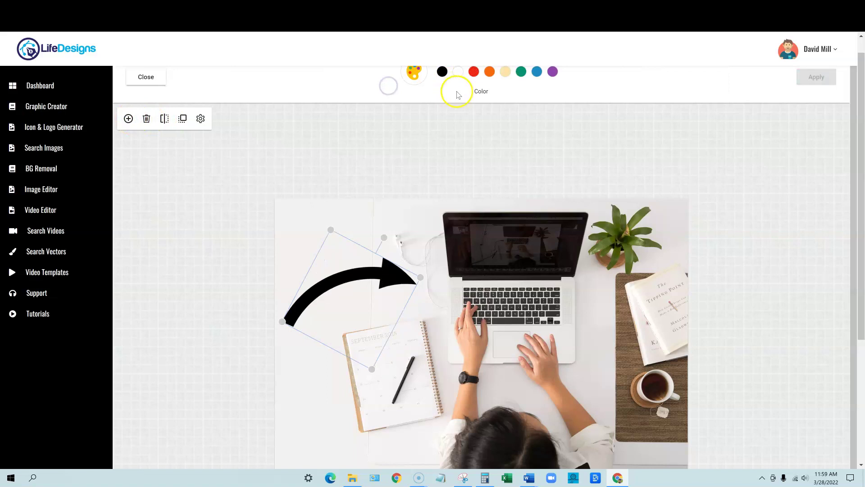
{"action": "left_click", "coordinate": [475, 72]}
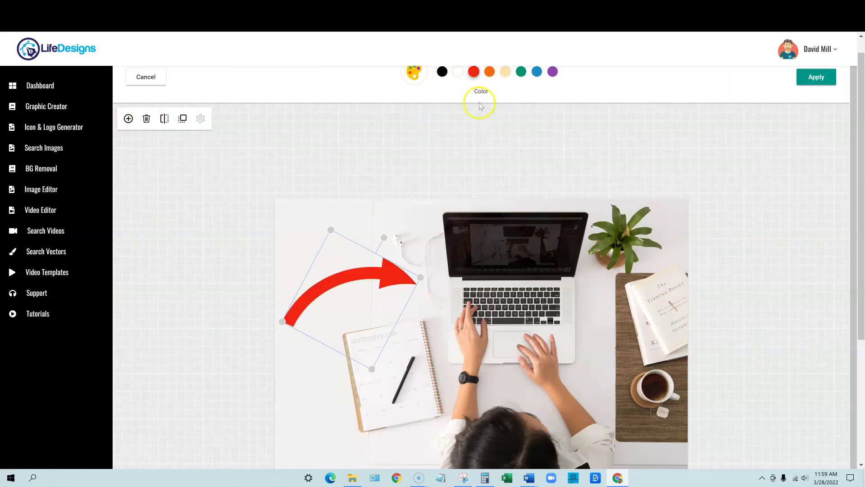
{"action": "left_click", "coordinate": [480, 92]}
{"action": "left_click", "coordinate": [337, 96]}
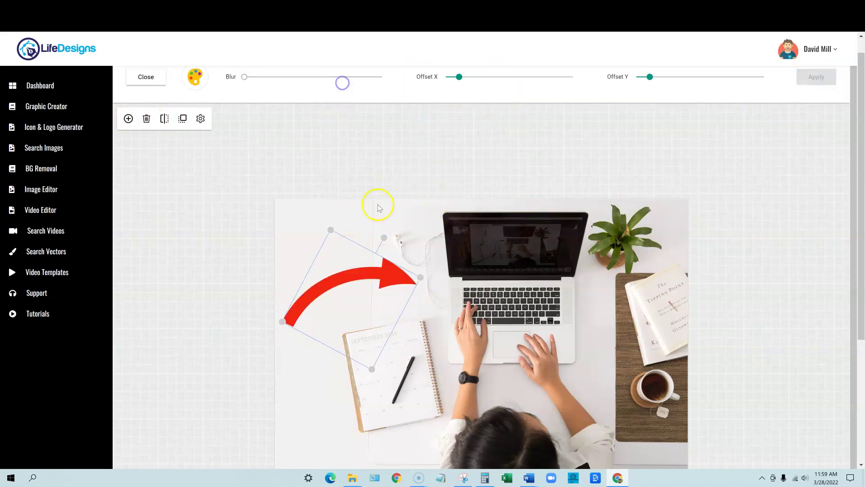
{"action": "mouse_move", "coordinate": [339, 77]}
{"action": "left_mouse_down"}
{"action": "mouse_move", "coordinate": [245, 74]}
{"action": "mouse_move", "coordinate": [429, 88]}
{"action": "mouse_move", "coordinate": [461, 77]}
{"action": "mouse_move", "coordinate": [583, 80]}
{"action": "left_mouse_up"}
{"action": "left_click_drag", "start_coordinate": [646, 79], "coordinate": [733, 80]}
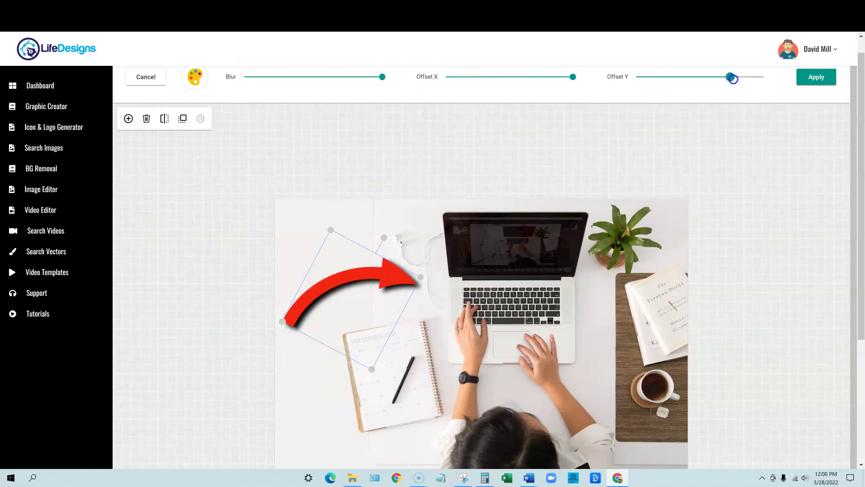
{"action": "left_click", "coordinate": [808, 78]}
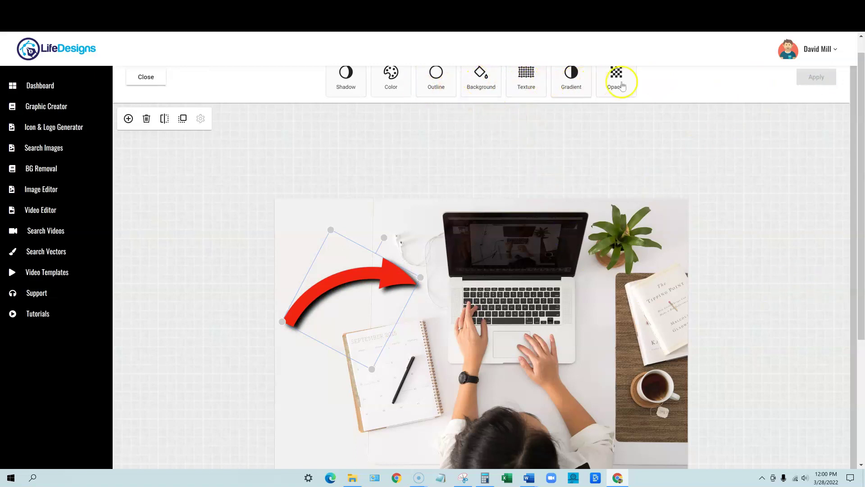
{"action": "scroll", "coordinate": [267, 205], "scroll_direction": "up", "scroll_amount": 1}
{"action": "left_click", "coordinate": [152, 92]}
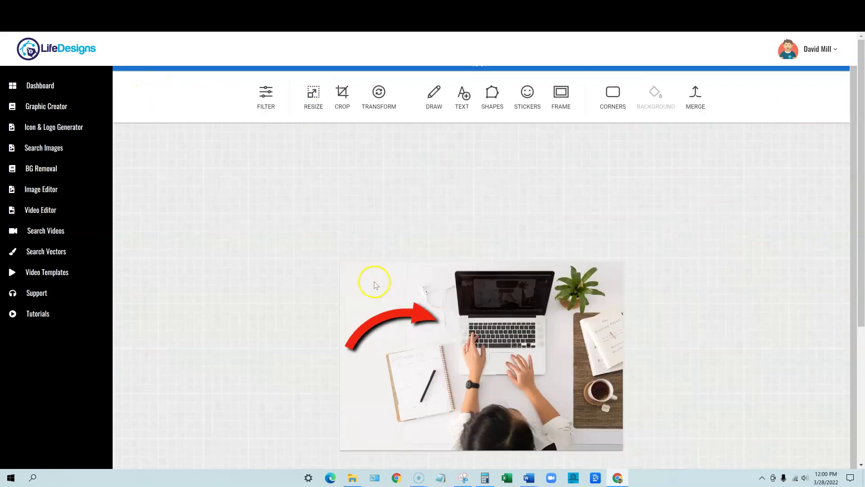
Add the '101 Marketing Tips' title, trying the Indie Flower font, then enlarge it below the laptop
{"action": "left_click", "coordinate": [461, 97]}
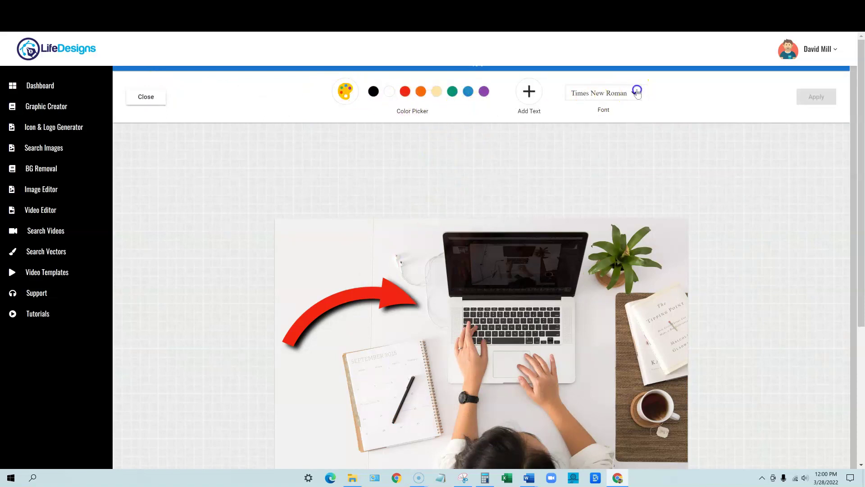
{"action": "left_click", "coordinate": [610, 95]}
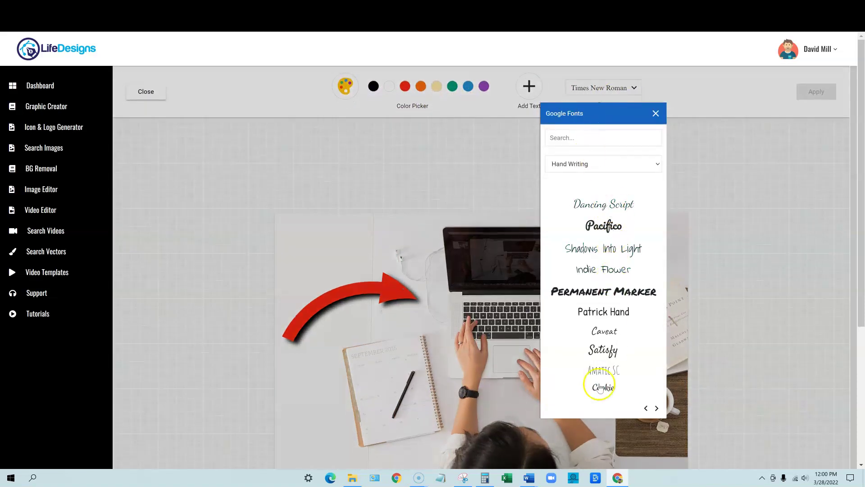
{"action": "left_click", "coordinate": [621, 266]}
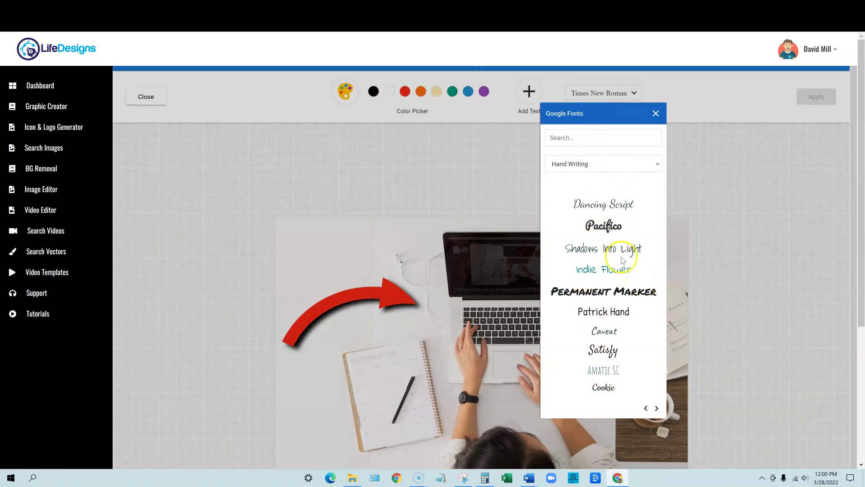
{"action": "left_click", "coordinate": [611, 163]}
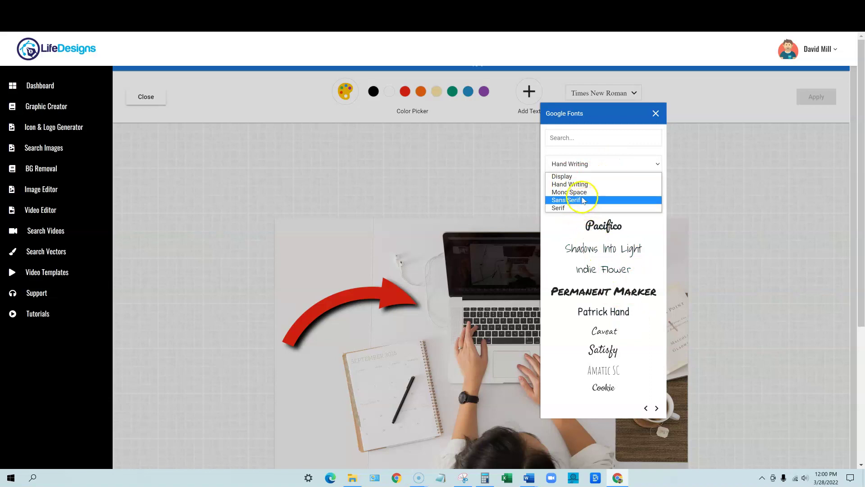
{"action": "type", "text": "101 Marketing Tips"}
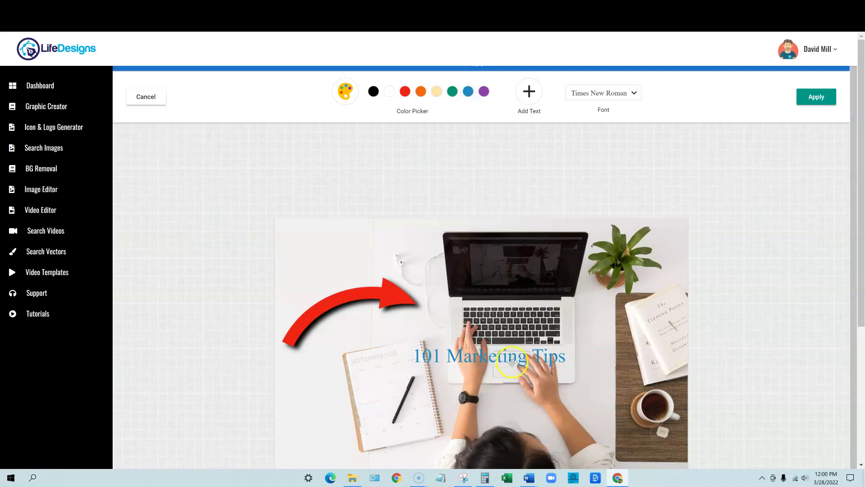
{"action": "left_click", "coordinate": [545, 359]}
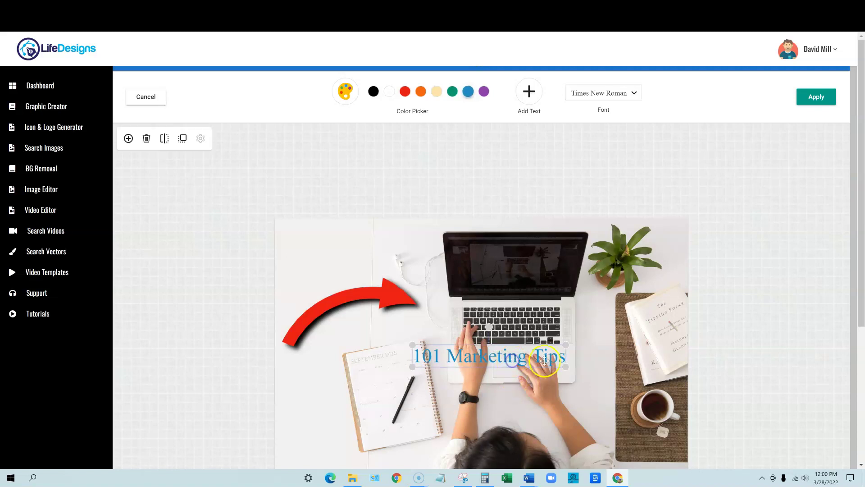
{"action": "mouse_move", "coordinate": [568, 367]}
{"action": "left_mouse_down"}
{"action": "mouse_move", "coordinate": [604, 399]}
{"action": "mouse_move", "coordinate": [595, 374]}
{"action": "mouse_move", "coordinate": [535, 373]}
{"action": "mouse_move", "coordinate": [535, 408]}
{"action": "left_mouse_up"}
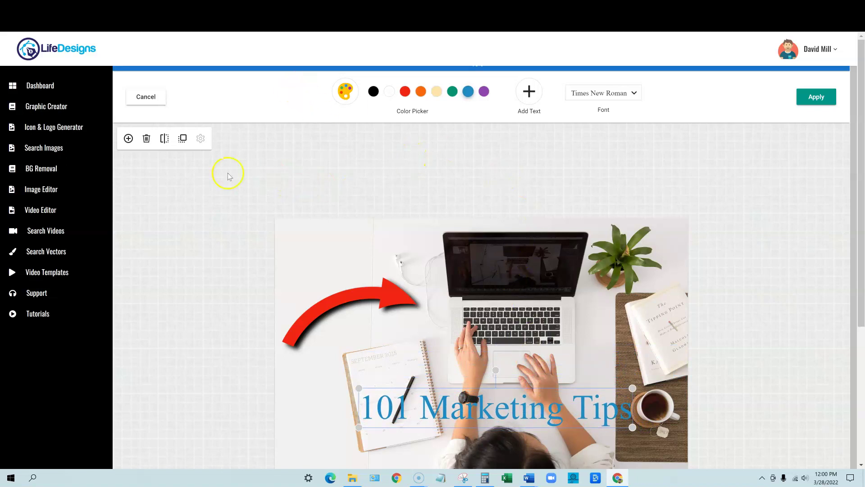
Give the title a soft blurred drop shadow
{"action": "left_click", "coordinate": [201, 139]}
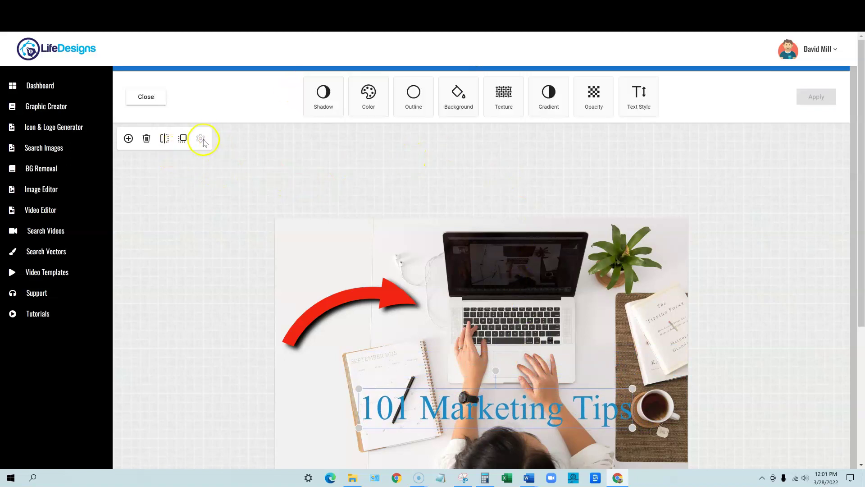
{"action": "left_click", "coordinate": [323, 96]}
{"action": "left_click", "coordinate": [247, 97]}
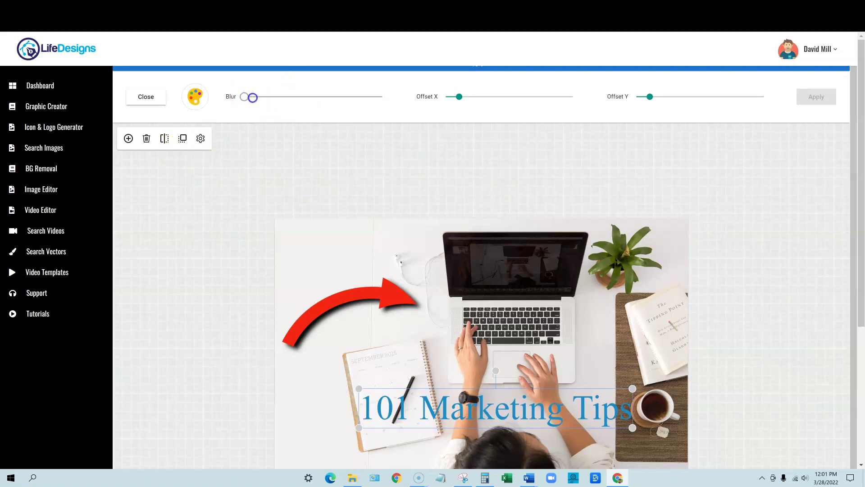
{"action": "mouse_move", "coordinate": [252, 98]}
{"action": "left_mouse_down"}
{"action": "mouse_move", "coordinate": [316, 110]}
{"action": "mouse_move", "coordinate": [314, 119]}
{"action": "mouse_move", "coordinate": [259, 114]}
{"action": "mouse_move", "coordinate": [266, 116]}
{"action": "left_mouse_up"}
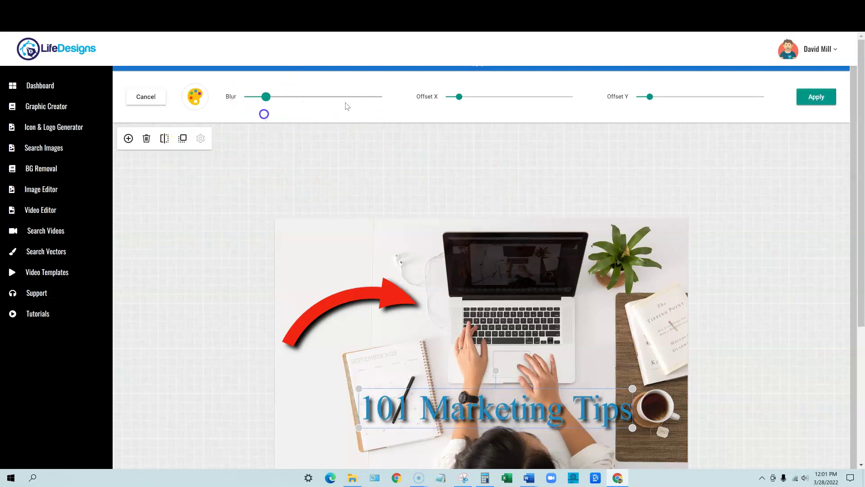
{"action": "left_click", "coordinate": [467, 97]}
{"action": "mouse_move", "coordinate": [460, 98]}
{"action": "left_mouse_down"}
{"action": "mouse_move", "coordinate": [478, 99]}
{"action": "mouse_move", "coordinate": [463, 104]}
{"action": "left_mouse_up"}
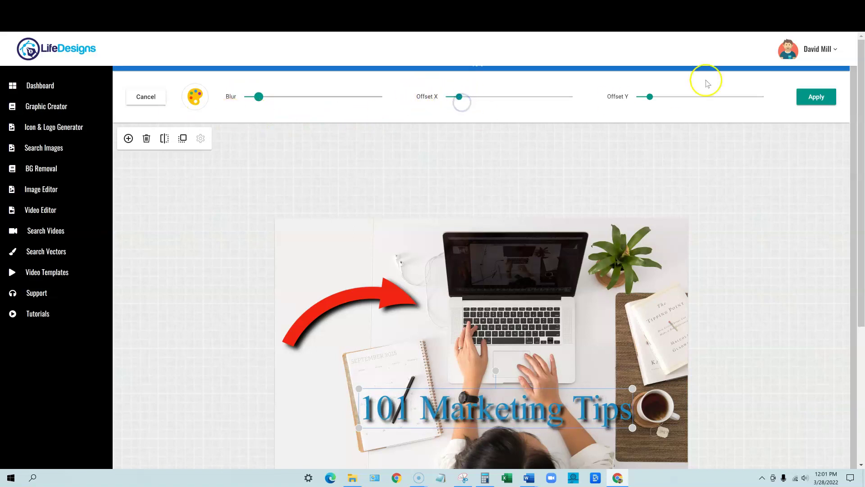
{"action": "left_click", "coordinate": [807, 97]}
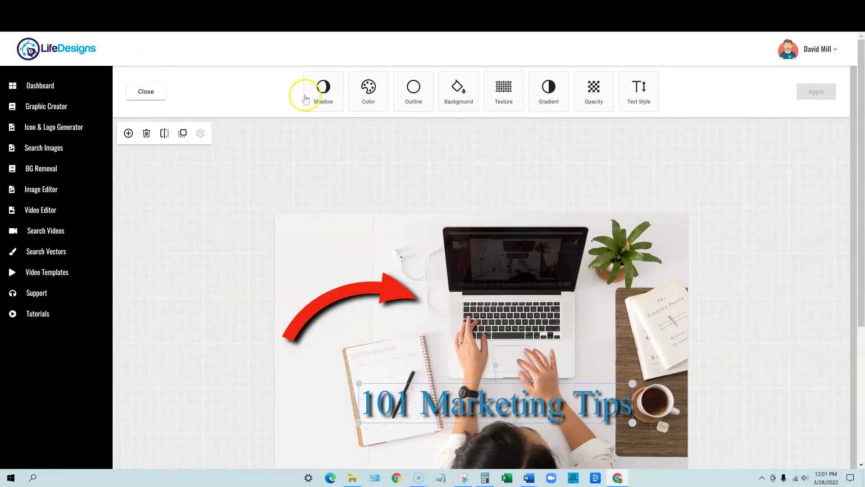
Add the Emoticons Alien-1 sticker, shrink it and place it over the plant at top right
{"action": "left_click", "coordinate": [147, 92]}
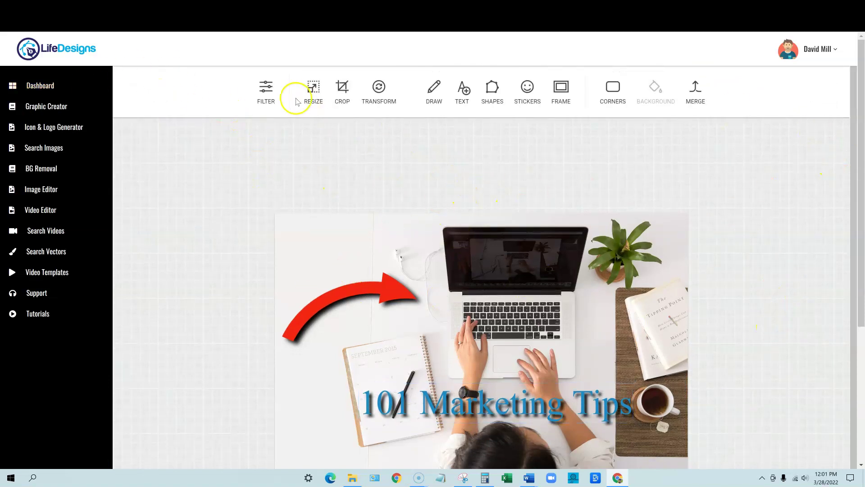
{"action": "left_click", "coordinate": [313, 90]}
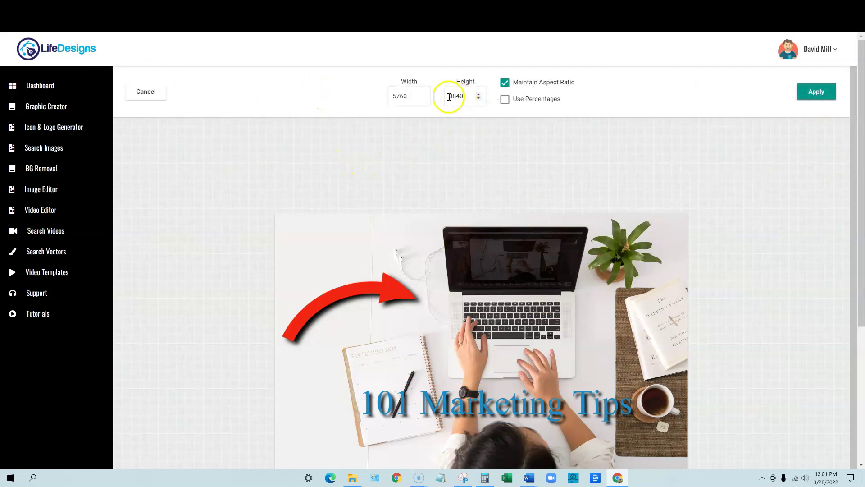
{"action": "left_click", "coordinate": [164, 95]}
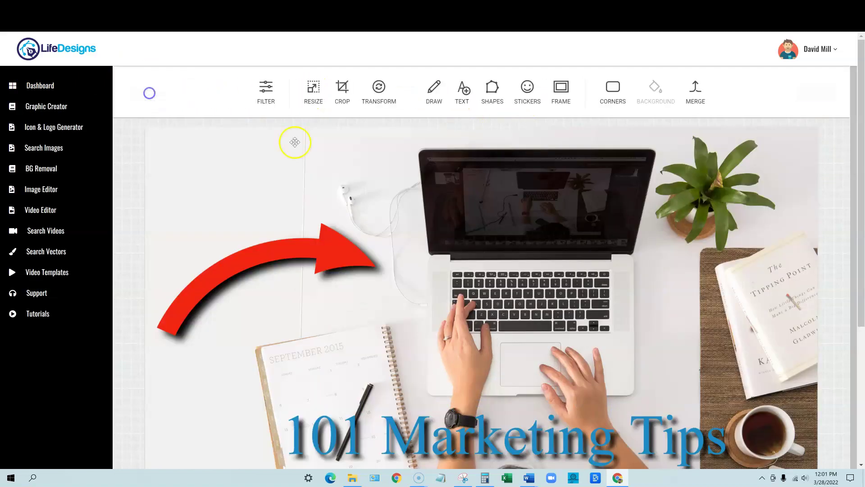
{"action": "left_click", "coordinate": [526, 87]}
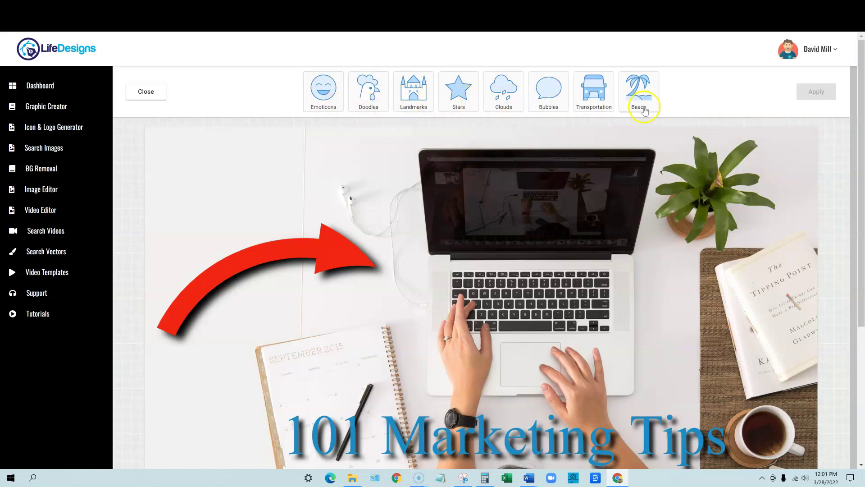
{"action": "left_click", "coordinate": [320, 88]}
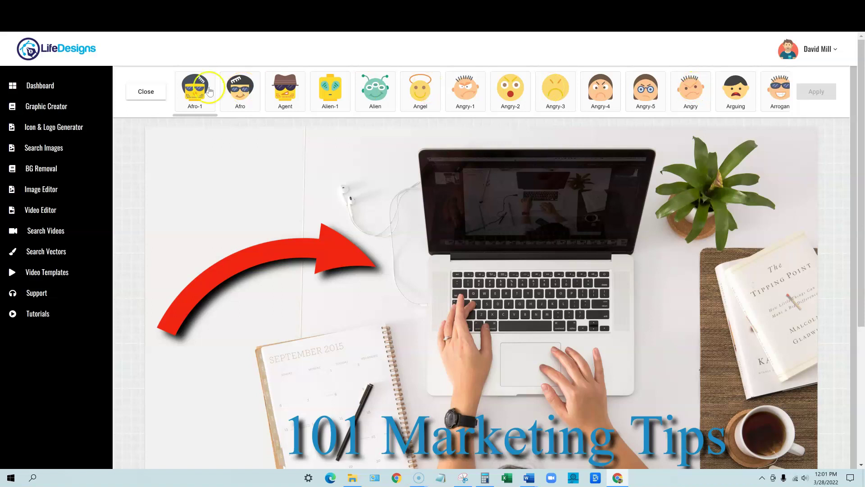
{"action": "left_click", "coordinate": [336, 108]}
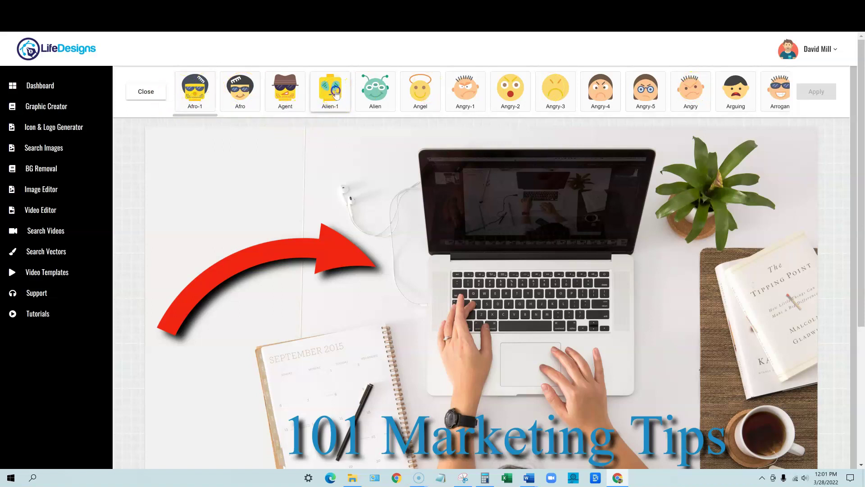
{"action": "left_click_drag", "start_coordinate": [479, 302], "coordinate": [738, 280]}
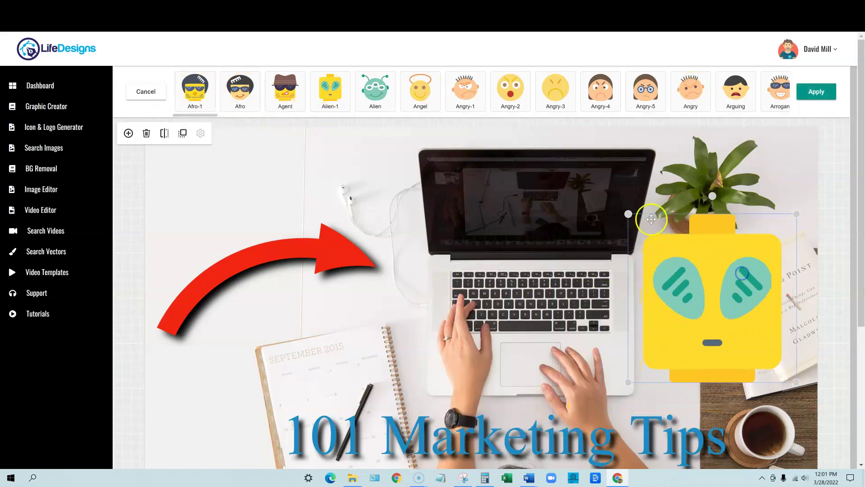
{"action": "left_click_drag", "start_coordinate": [624, 220], "coordinate": [694, 284]}
{"action": "left_click_drag", "start_coordinate": [733, 332], "coordinate": [735, 219]}
Zoom the page to 75%, nudge the title slightly up-left, and apply the sticker
{"action": "scroll", "coordinate": [634, 364], "scroll_direction": "down", "scroll_amount": 5}
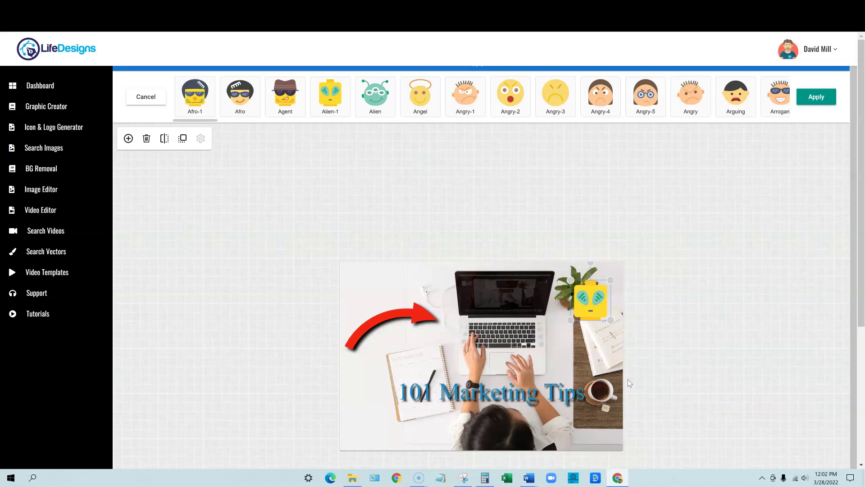
{"action": "scroll", "coordinate": [591, 344], "scroll_direction": "up", "scroll_amount": 5}
{"action": "scroll", "coordinate": [591, 344], "scroll_direction": "down", "scroll_amount": 3}
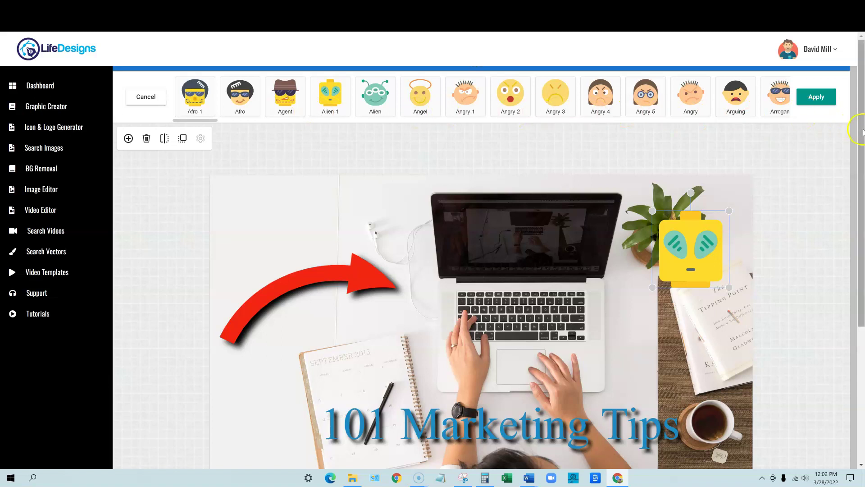
{"action": "mouse_move", "coordinate": [861, 142]}
{"action": "left_mouse_down"}
{"action": "mouse_move", "coordinate": [859, 223]}
{"action": "mouse_move", "coordinate": [860, 144]}
{"action": "left_mouse_up"}
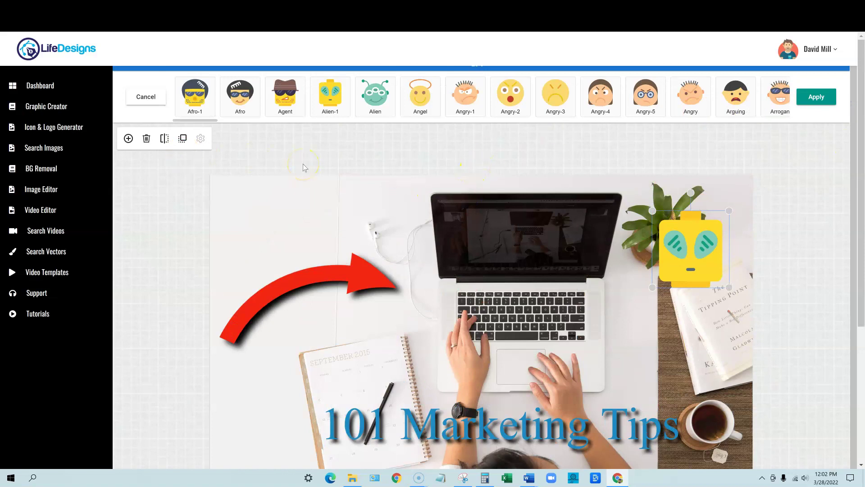
{"action": "key", "text": "ctrl+minus"}
{"action": "key", "text": "ctrl+minus"}
{"action": "key", "text": "ctrl+minus"}
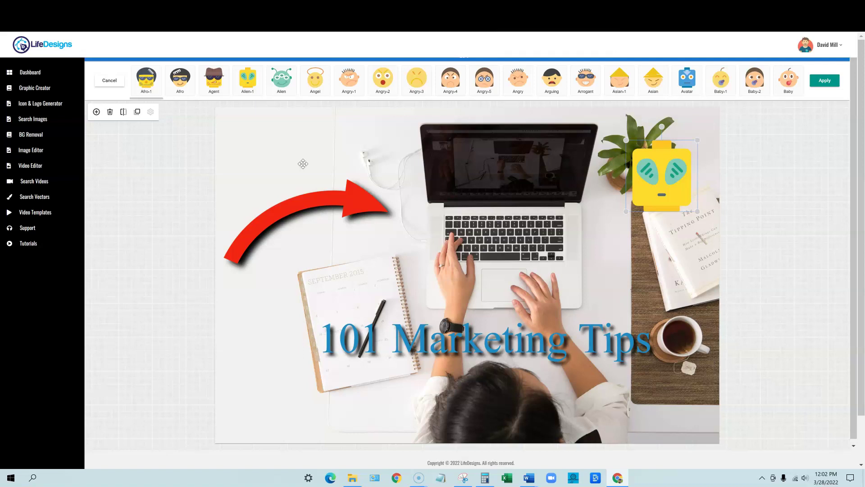
{"action": "left_click", "coordinate": [644, 287]}
{"action": "left_click", "coordinate": [744, 312]}
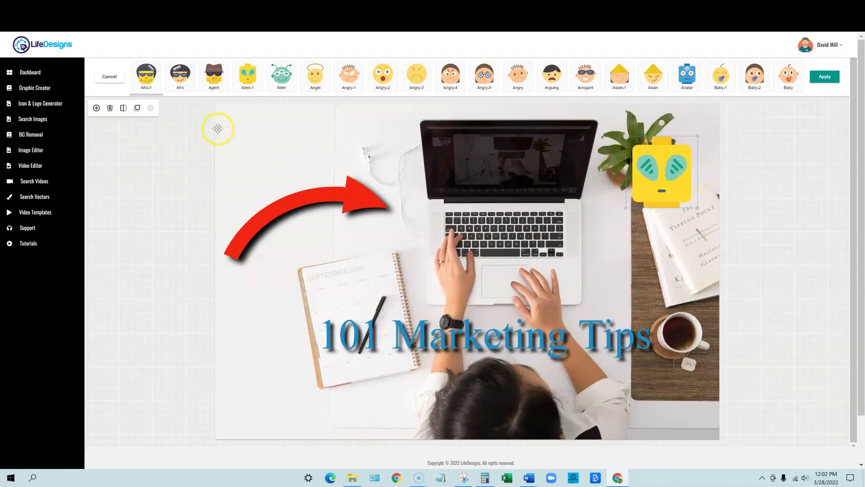
{"action": "left_click", "coordinate": [286, 135]}
{"action": "left_click", "coordinate": [561, 336]}
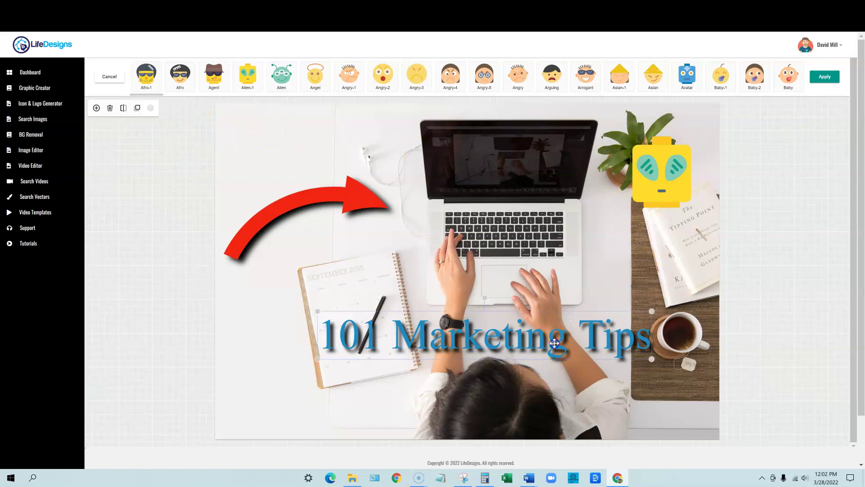
{"action": "mouse_move", "coordinate": [554, 344]}
{"action": "left_mouse_down"}
{"action": "mouse_move", "coordinate": [634, 203]}
{"action": "mouse_move", "coordinate": [523, 314]}
{"action": "mouse_move", "coordinate": [551, 337]}
{"action": "left_mouse_up"}
{"action": "left_click", "coordinate": [769, 235]}
{"action": "left_click", "coordinate": [824, 76]}
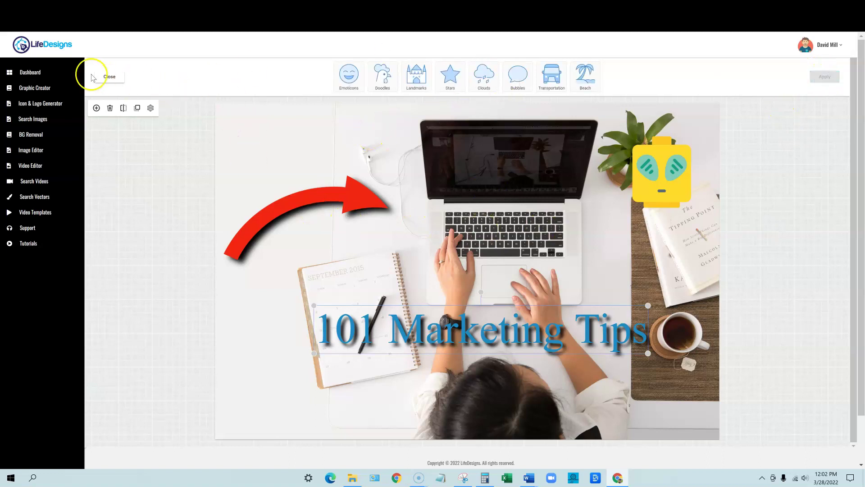
{"action": "left_click", "coordinate": [108, 77]}
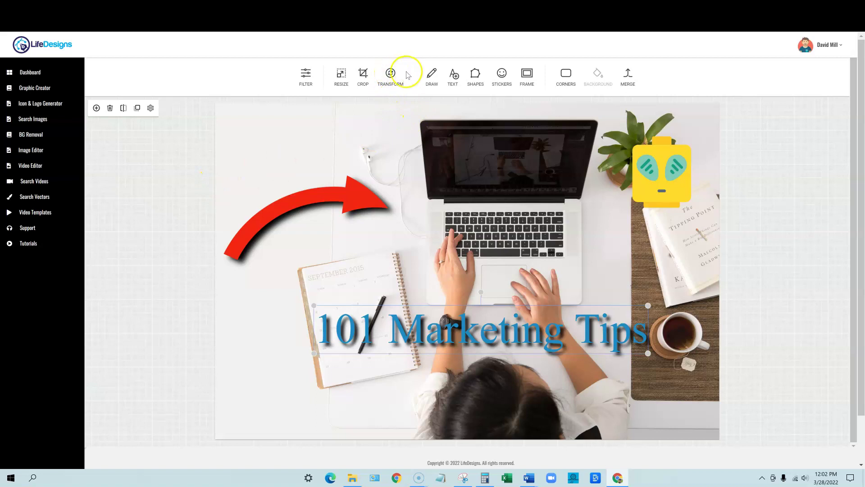
Spray blue dots beside the laptop with the Draw brush
{"action": "left_click", "coordinate": [431, 74]}
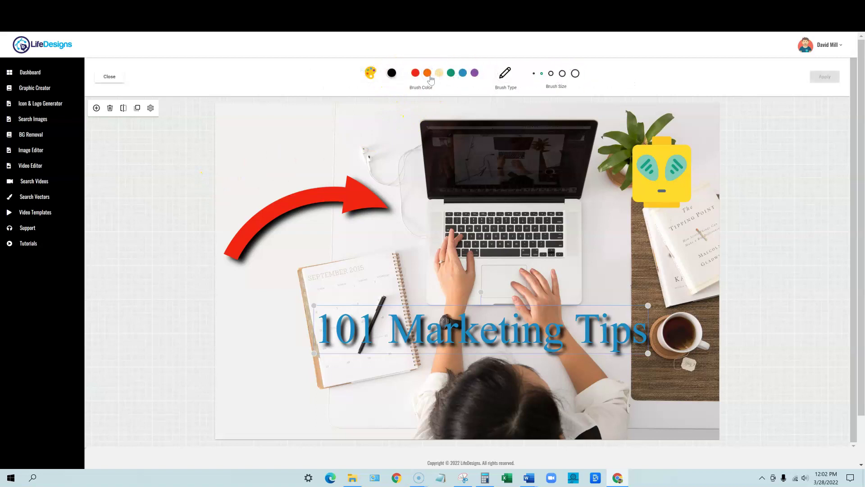
{"action": "left_click", "coordinate": [462, 73]}
{"action": "left_click", "coordinate": [506, 80]}
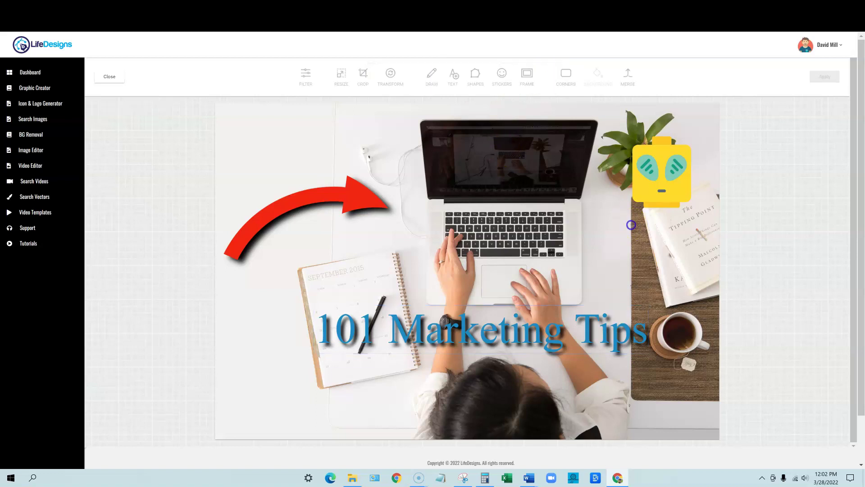
{"action": "left_click_drag", "start_coordinate": [602, 224], "coordinate": [608, 263]}
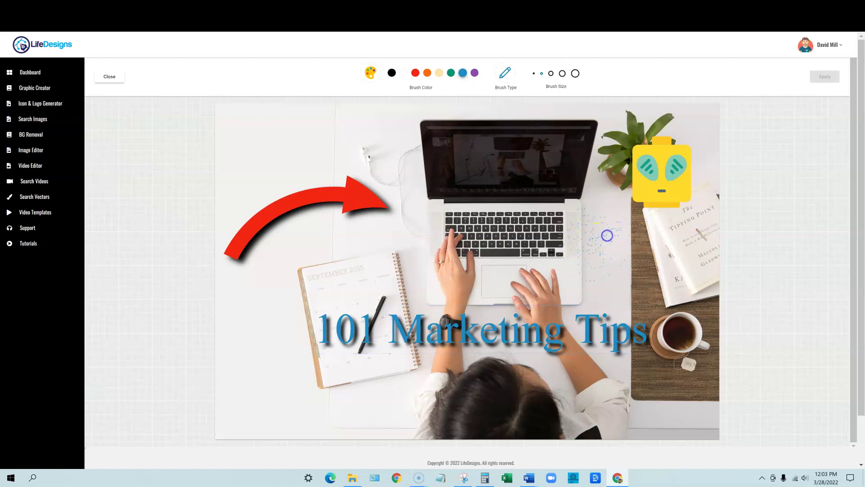
Switch to the largest brush of another type, scribble near the notebook and below the title, and apply
{"action": "left_click", "coordinate": [575, 73]}
{"action": "left_click", "coordinate": [505, 73]}
{"action": "left_click", "coordinate": [543, 76]}
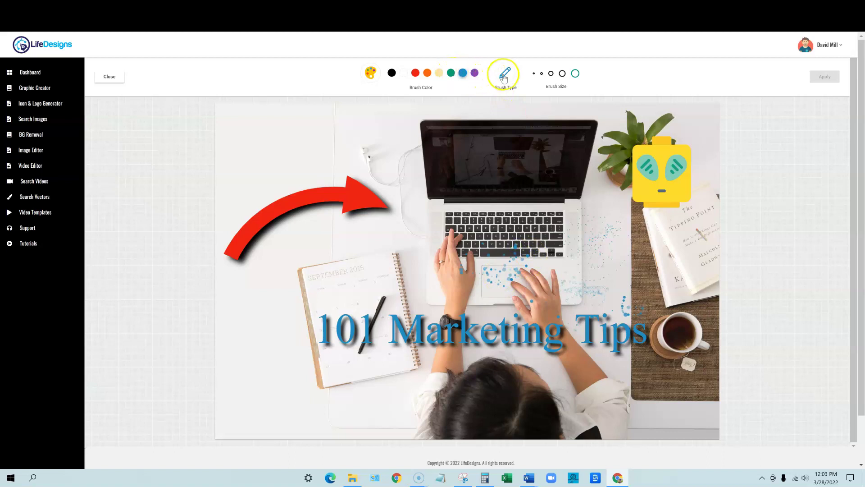
{"action": "mouse_move", "coordinate": [427, 258]}
{"action": "left_mouse_down"}
{"action": "mouse_move", "coordinate": [409, 266]}
{"action": "mouse_move", "coordinate": [372, 240]}
{"action": "mouse_move", "coordinate": [414, 255]}
{"action": "left_mouse_up"}
{"action": "left_click_drag", "start_coordinate": [388, 366], "coordinate": [396, 396]}
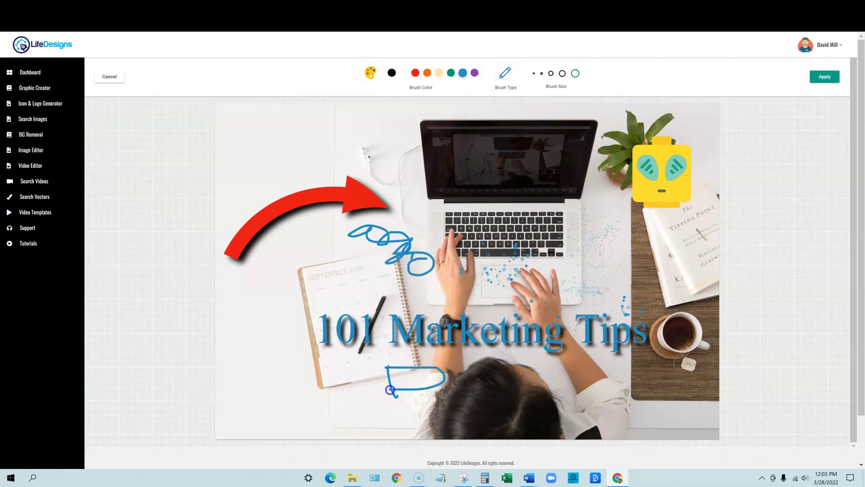
{"action": "left_click_drag", "start_coordinate": [547, 370], "coordinate": [549, 369]}
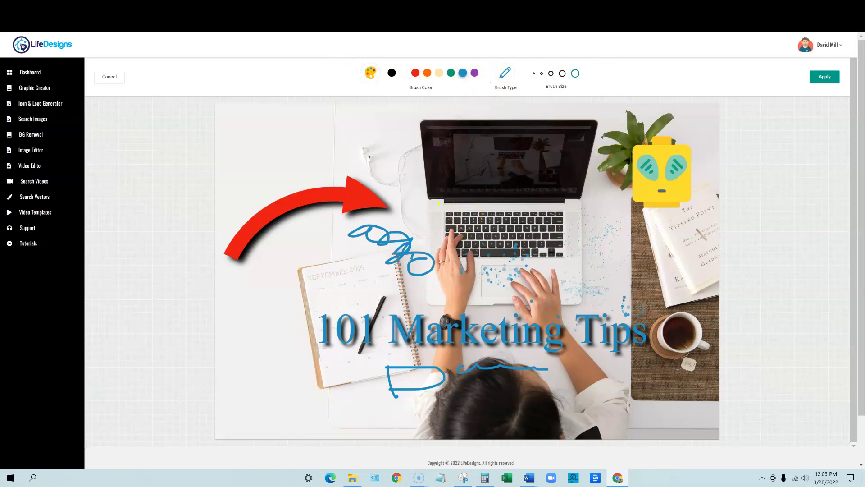
{"action": "left_click", "coordinate": [815, 84]}
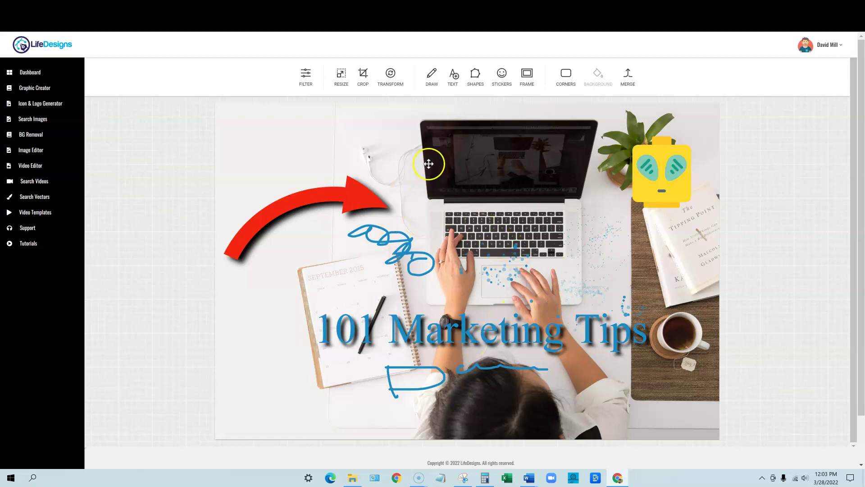
Round the photo's corners slightly with the Corners radius slider
{"action": "left_click", "coordinate": [48, 87]}
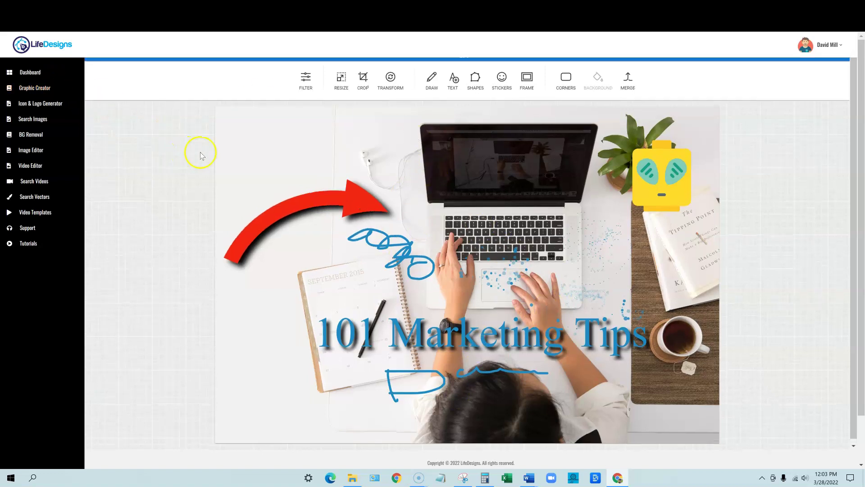
{"action": "mouse_move", "coordinate": [444, 80]}
{"action": "left_mouse_down"}
{"action": "mouse_move", "coordinate": [550, 85]}
{"action": "mouse_move", "coordinate": [370, 92]}
{"action": "left_mouse_up"}
{"action": "left_click_drag", "start_coordinate": [473, 92], "coordinate": [502, 91]}
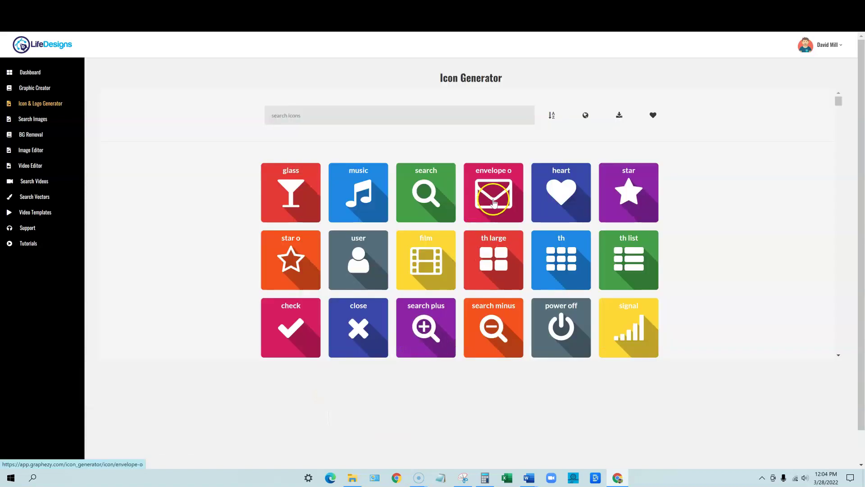
Give the envelope icon a 772px decagon background at 0.7 opacity
{"action": "left_click", "coordinate": [493, 198]}
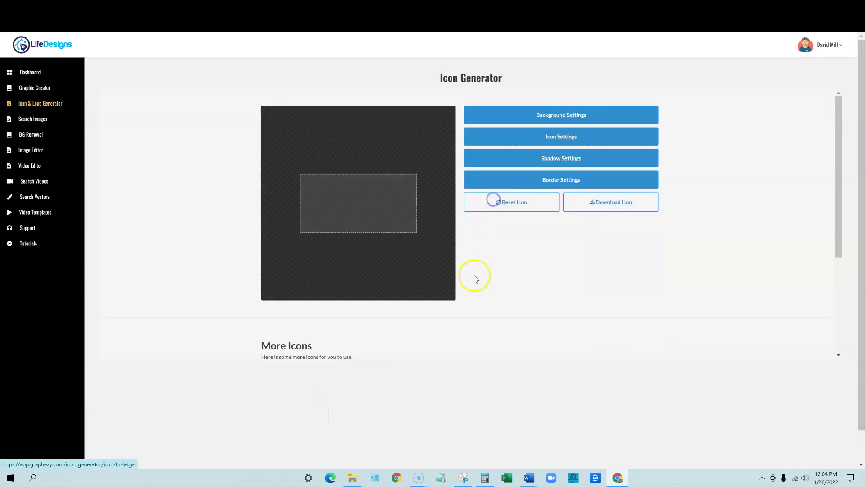
{"action": "left_click", "coordinate": [565, 116]}
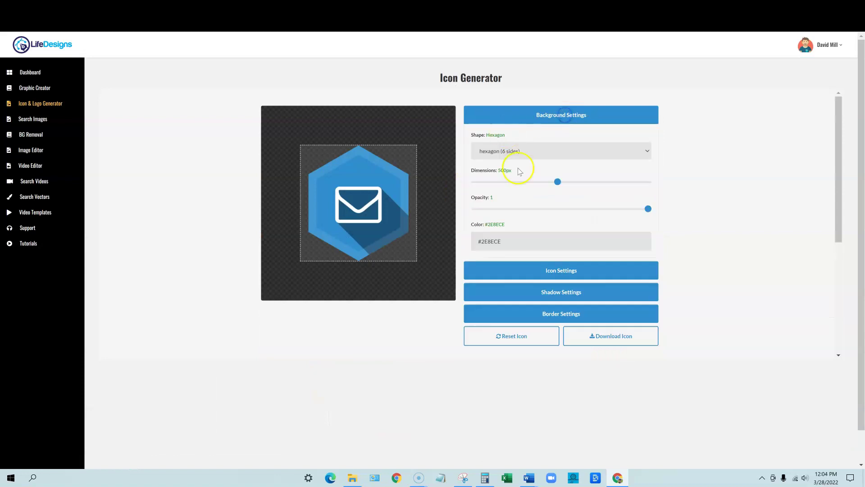
{"action": "left_click_drag", "start_coordinate": [558, 182], "coordinate": [608, 182]}
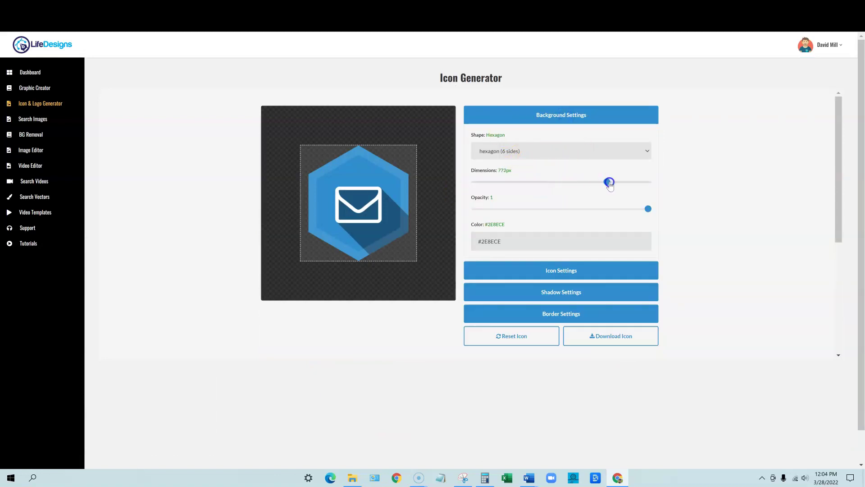
{"action": "mouse_move", "coordinate": [648, 209]}
{"action": "left_mouse_down"}
{"action": "mouse_move", "coordinate": [603, 208]}
{"action": "mouse_move", "coordinate": [631, 209]}
{"action": "left_mouse_up"}
{"action": "left_click", "coordinate": [647, 151]}
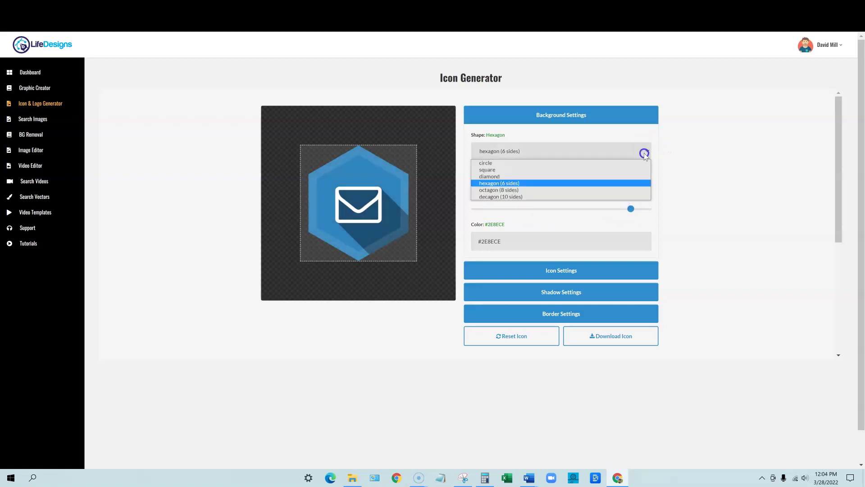
{"action": "left_click", "coordinate": [505, 176]}
{"action": "left_click", "coordinate": [611, 151]}
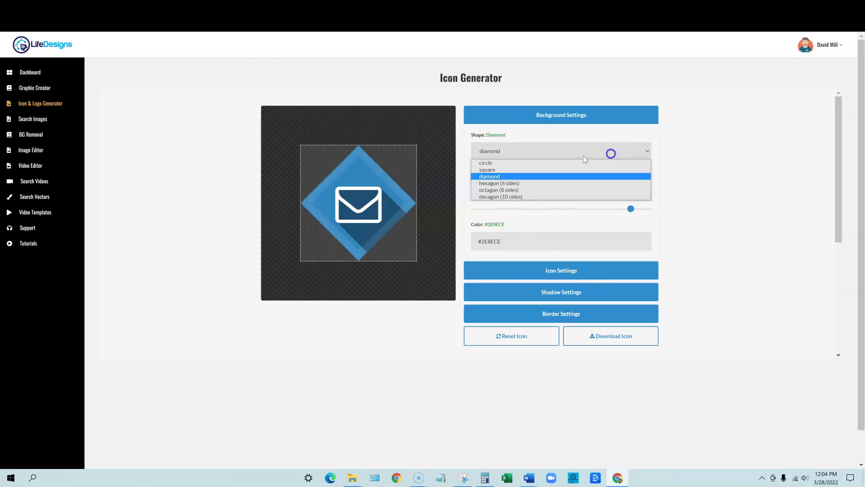
{"action": "left_click", "coordinate": [501, 195]}
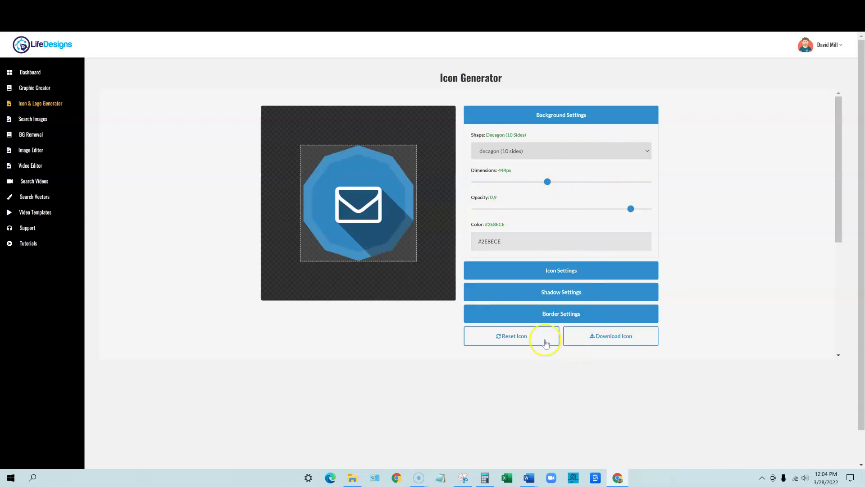
Set the icon shadow to a 205° angle with 8% depth
{"action": "left_click", "coordinate": [550, 292]}
{"action": "left_click", "coordinate": [520, 218]}
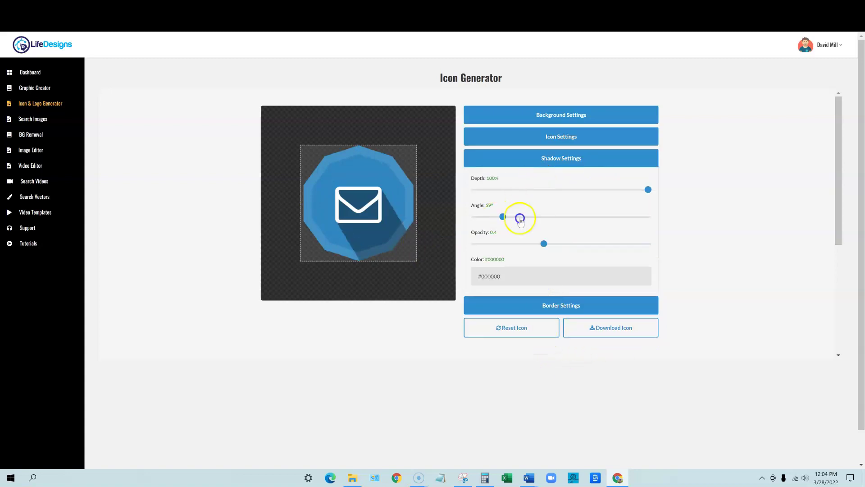
{"action": "left_click_drag", "start_coordinate": [520, 218], "coordinate": [570, 217]}
{"action": "left_click_drag", "start_coordinate": [646, 190], "coordinate": [490, 191]}
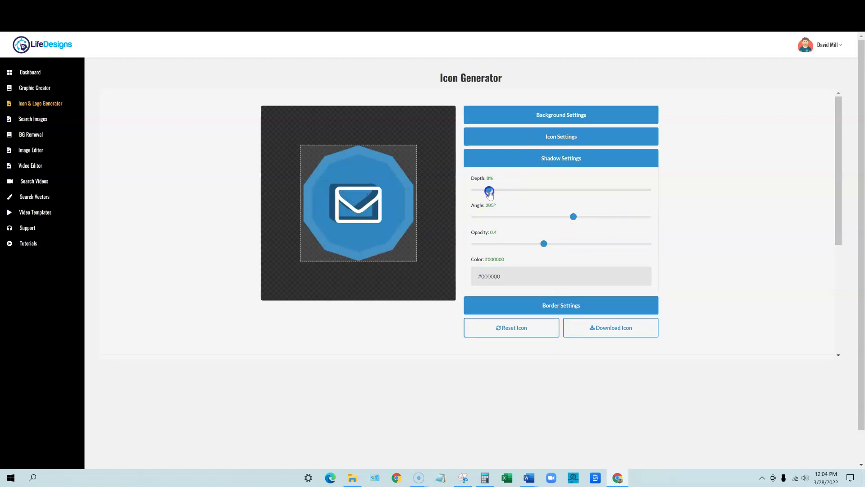
{"action": "left_click", "coordinate": [518, 279]}
{"action": "left_click_drag", "start_coordinate": [520, 275], "coordinate": [466, 274]}
Widen the icon border to 21% with 0.3 opacity
{"action": "left_click", "coordinate": [568, 136]}
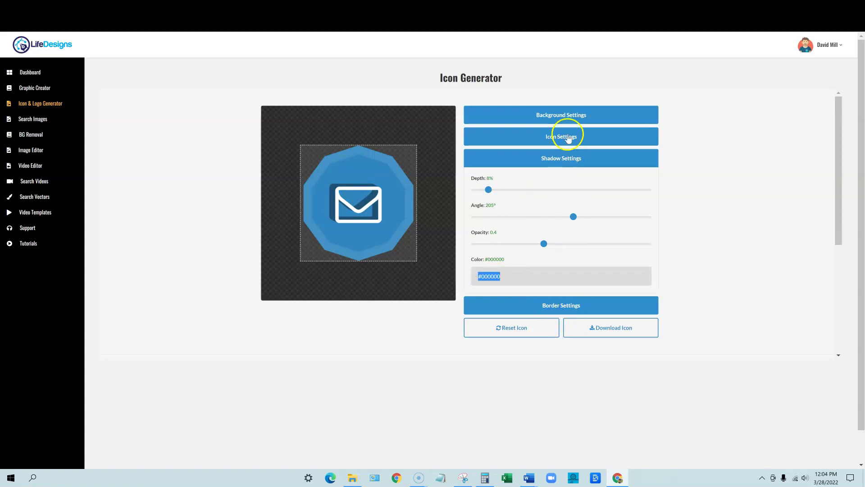
{"action": "left_click", "coordinate": [562, 283]}
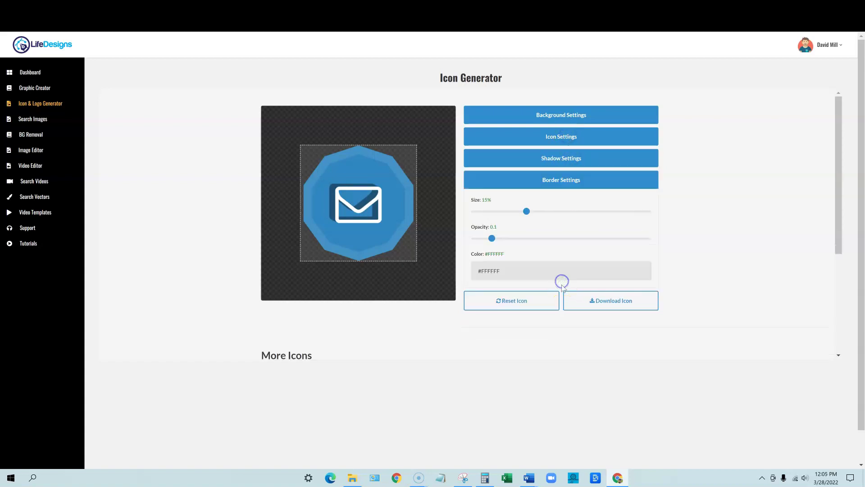
{"action": "mouse_move", "coordinate": [527, 211]}
{"action": "left_mouse_down"}
{"action": "mouse_move", "coordinate": [614, 209]}
{"action": "mouse_move", "coordinate": [547, 211]}
{"action": "left_mouse_up"}
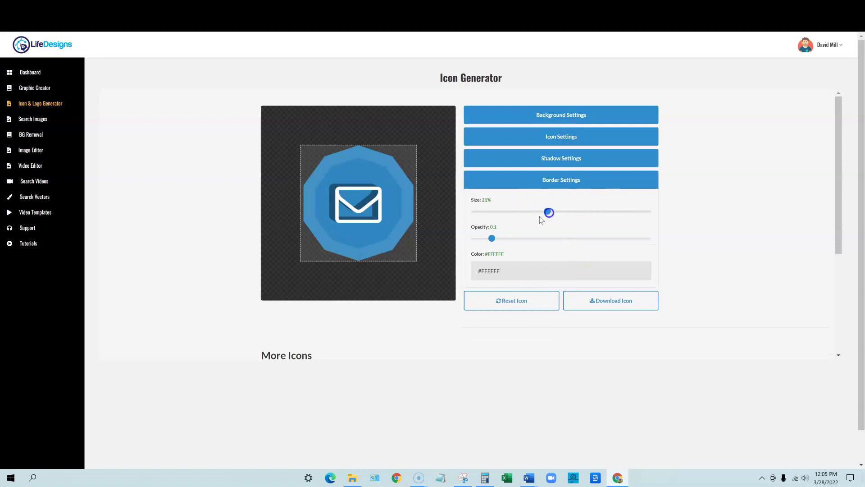
{"action": "mouse_move", "coordinate": [491, 237]}
{"action": "left_mouse_down"}
{"action": "mouse_move", "coordinate": [612, 237]}
{"action": "mouse_move", "coordinate": [521, 241]}
{"action": "left_mouse_up"}
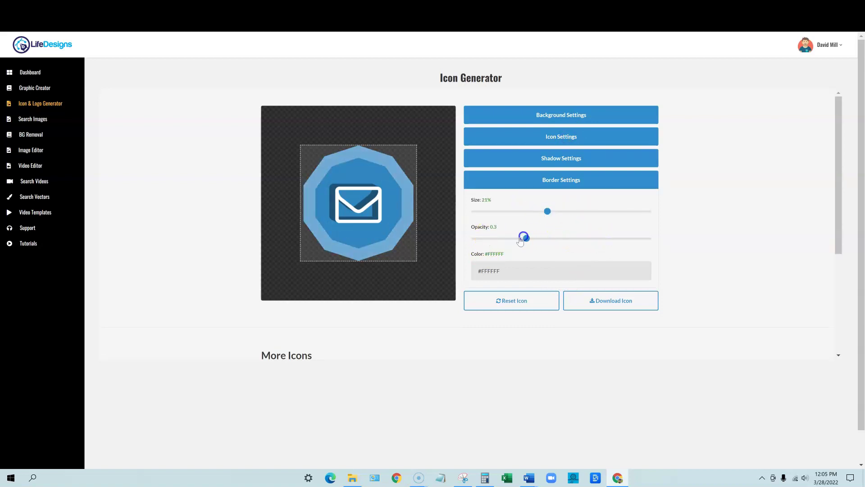
{"action": "left_click", "coordinate": [606, 271]}
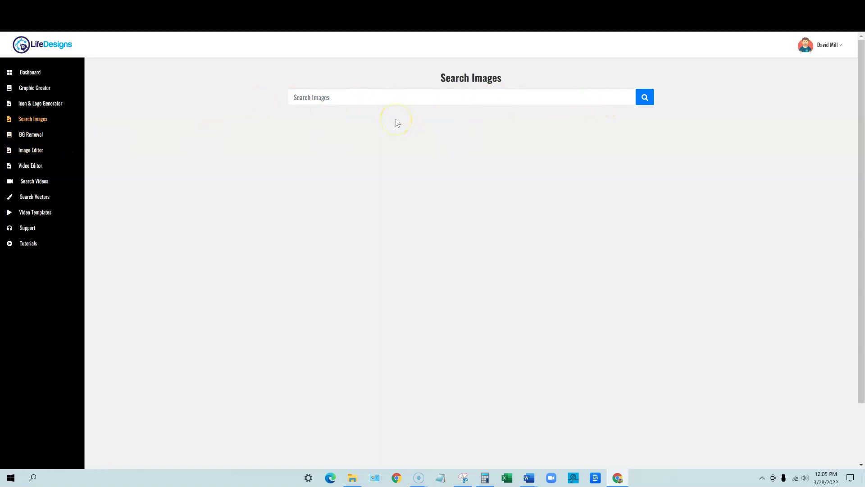
Search the stock images for 'man'
{"action": "left_click", "coordinate": [30, 134]}
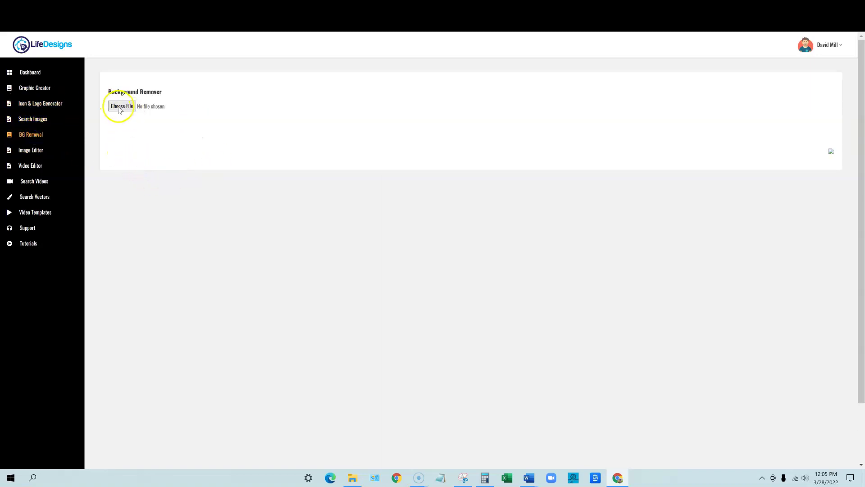
{"action": "left_click", "coordinate": [38, 119]}
{"action": "left_click", "coordinate": [353, 95]}
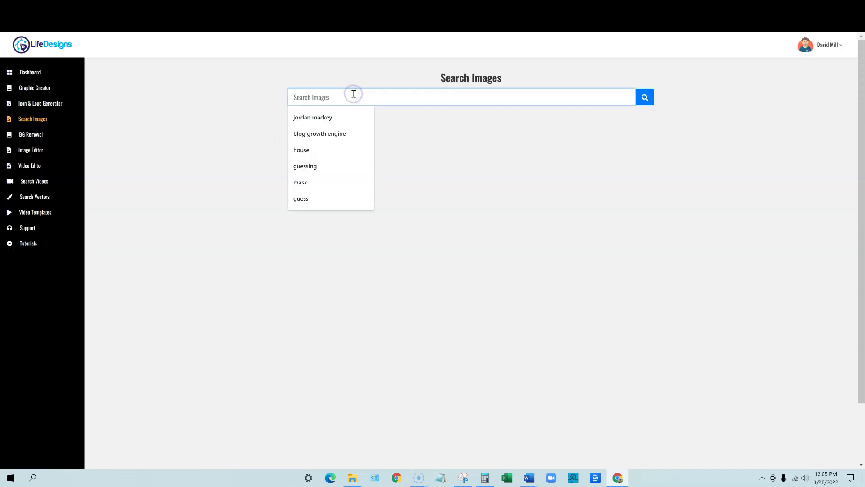
{"action": "type", "text": "man"}
{"action": "key", "text": "Return"}
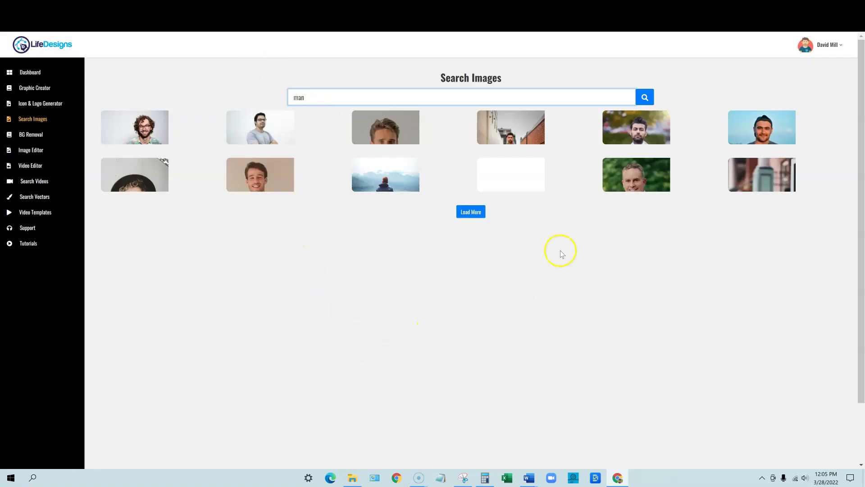
Download the third 'man' photo in medium size
{"action": "left_click", "coordinate": [396, 135]}
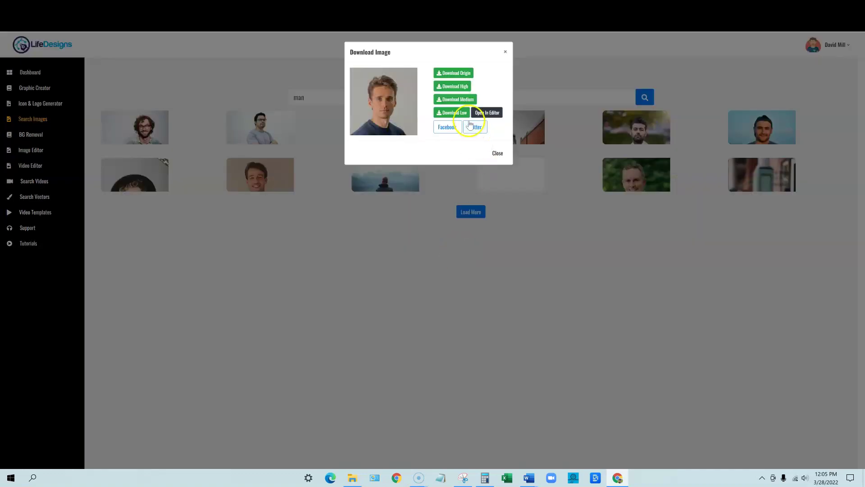
{"action": "left_click", "coordinate": [467, 100]}
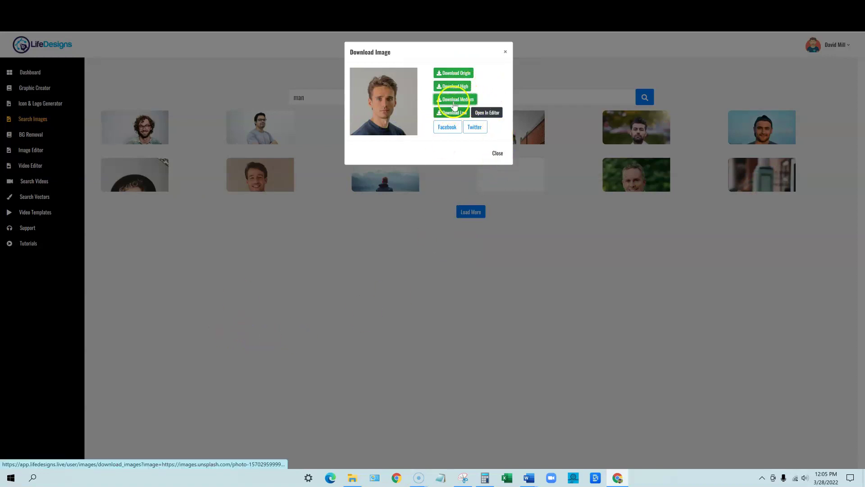
{"action": "left_click", "coordinate": [453, 100]}
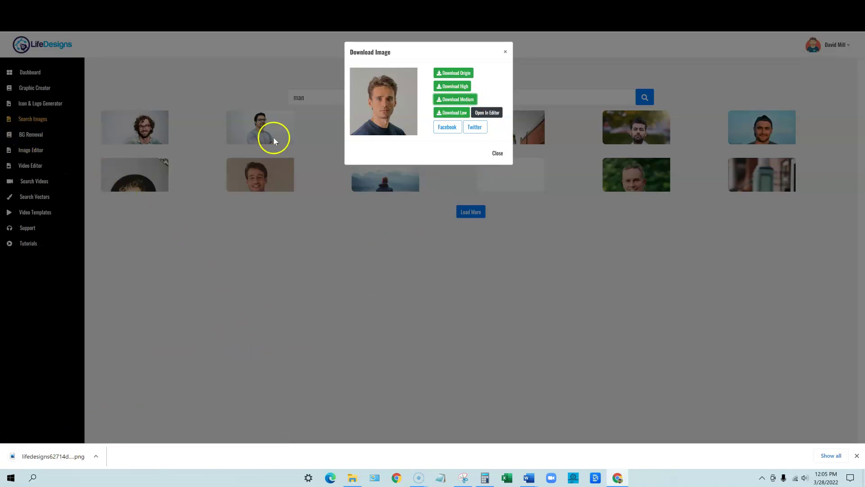
{"action": "left_click", "coordinate": [498, 154]}
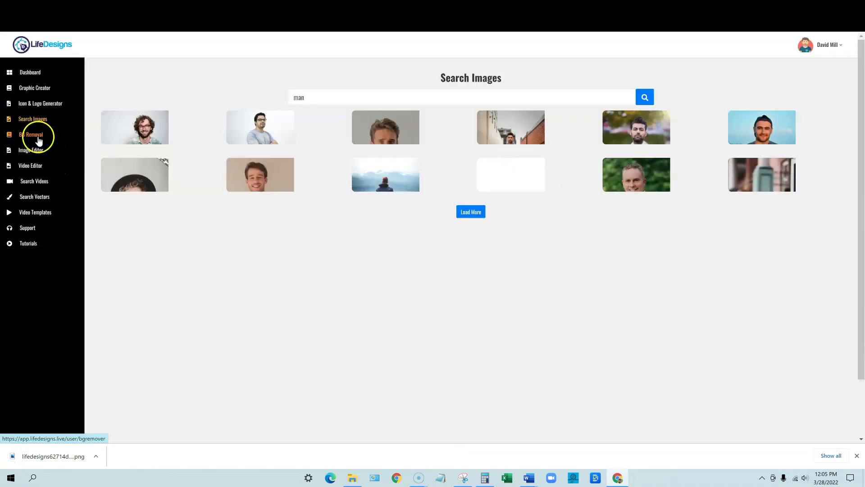
{"action": "left_click", "coordinate": [36, 135]}
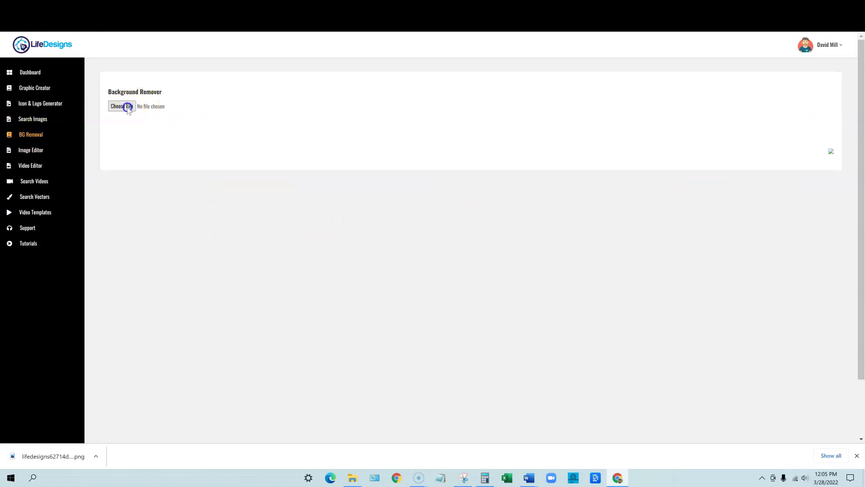
Upload the downloaded man photo to the Background Remover to cut out its background
{"action": "left_click", "coordinate": [122, 106]}
{"action": "left_click", "coordinate": [448, 316]}
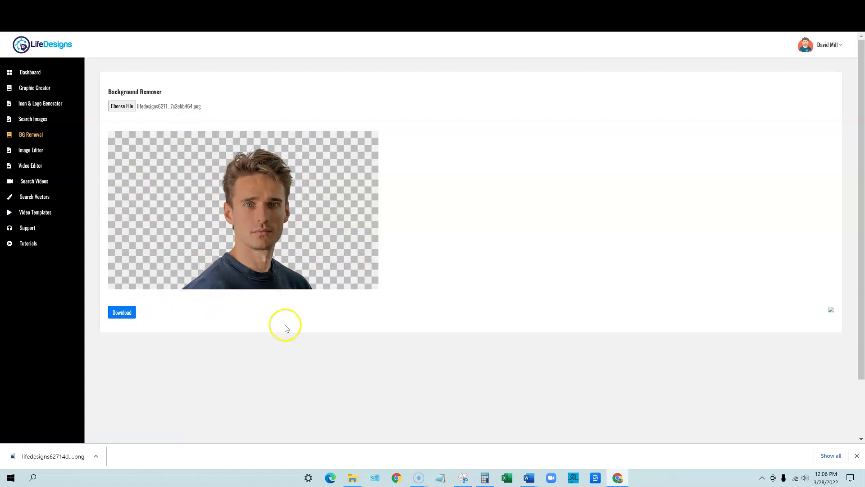
{"action": "left_click", "coordinate": [33, 151]}
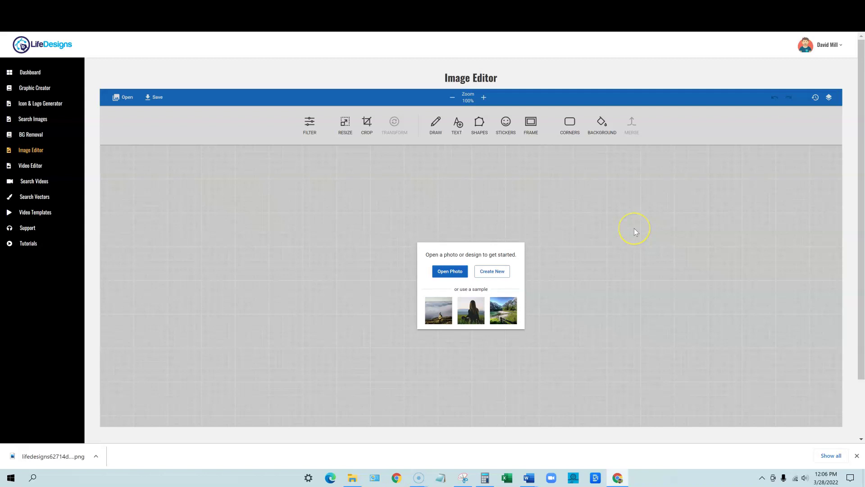
Dismiss Chrome's download bar and bring the bonus sales page tab to the front
{"action": "left_click", "coordinate": [856, 456]}
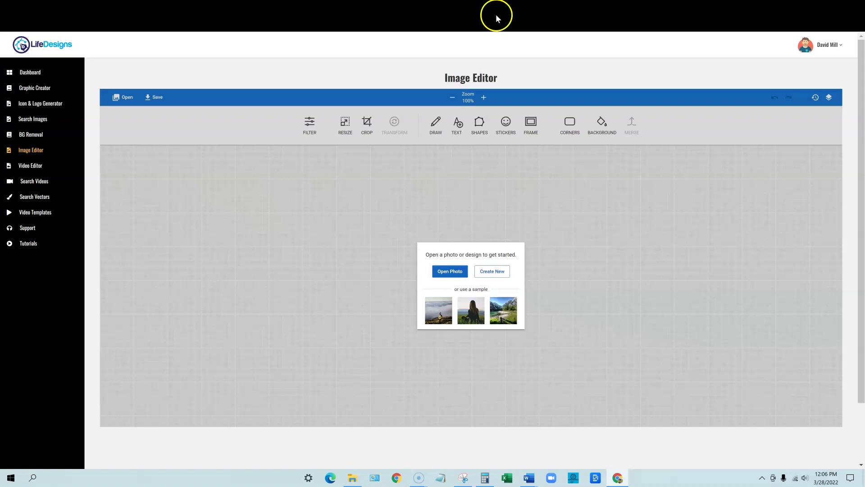
{"action": "left_click", "coordinate": [519, 10]}
{"action": "scroll", "coordinate": [654, 146], "scroll_direction": "up", "scroll_amount": 2}
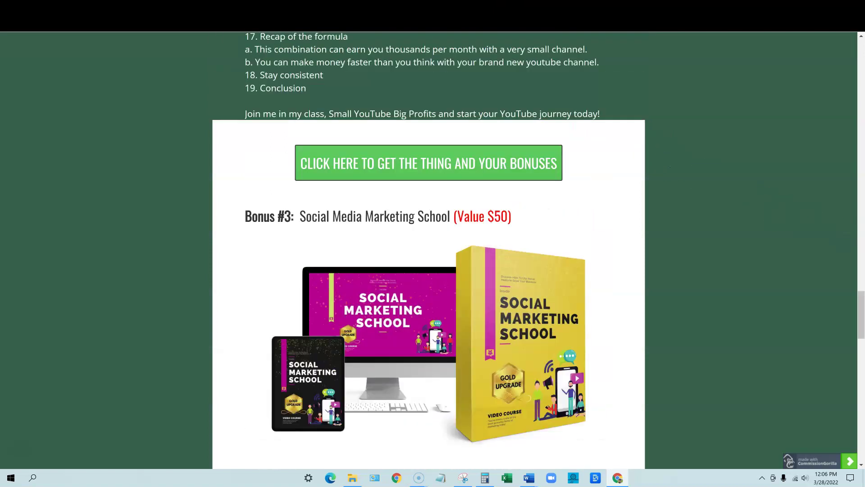
{"action": "mouse_move", "coordinate": [860, 301]}
{"action": "left_mouse_down"}
{"action": "mouse_move", "coordinate": [853, 76]}
{"action": "mouse_move", "coordinate": [837, 38]}
{"action": "mouse_move", "coordinate": [834, 400]}
{"action": "mouse_move", "coordinate": [833, 388]}
{"action": "left_mouse_up"}
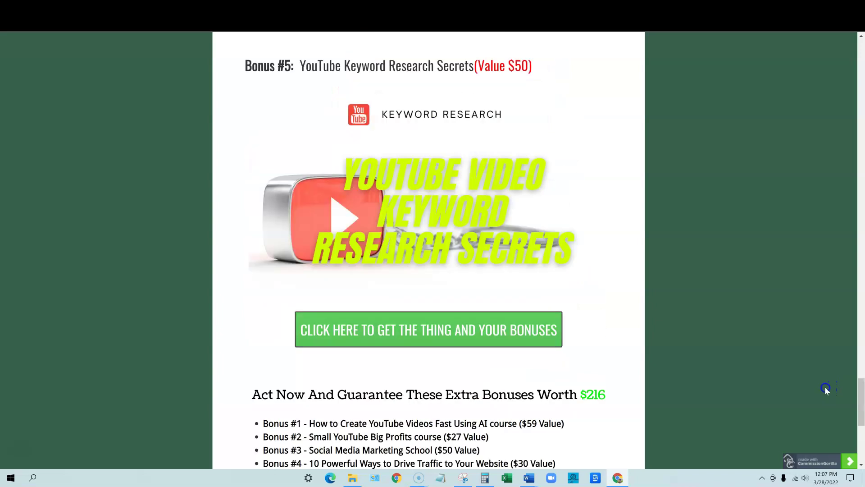
{"action": "scroll", "coordinate": [637, 353], "scroll_direction": "down", "scroll_amount": 4}
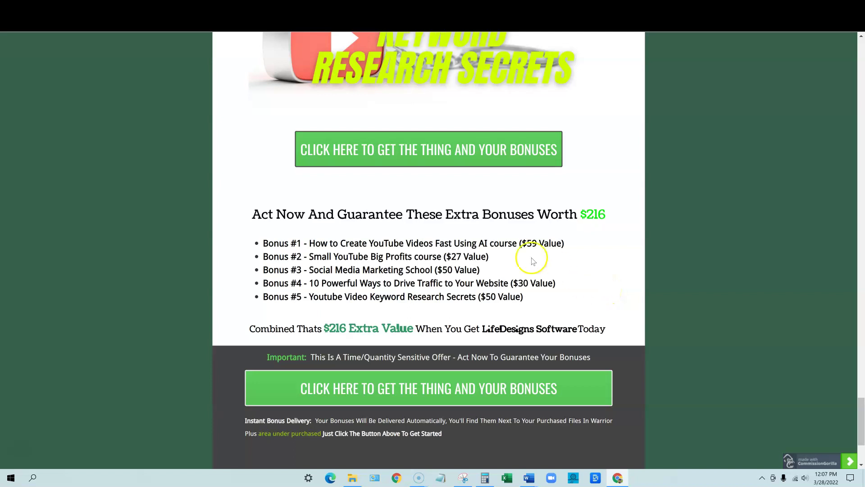
{"action": "scroll", "coordinate": [484, 243], "scroll_direction": "down", "scroll_amount": 3}
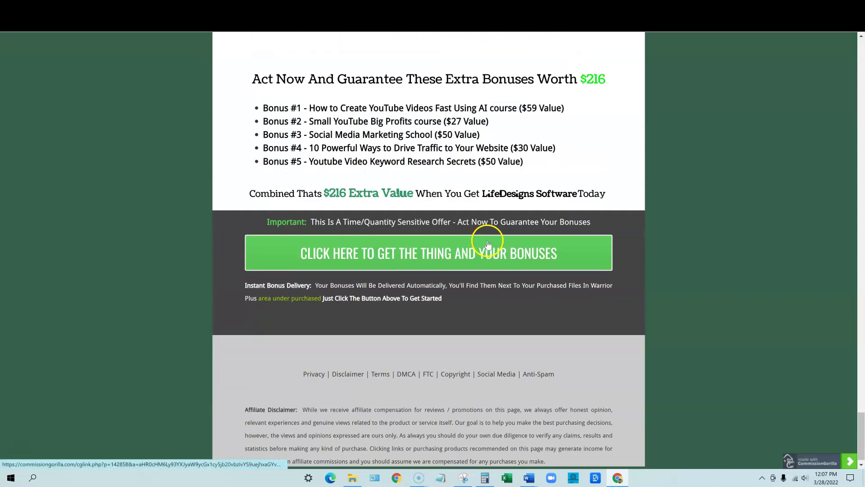
{"action": "scroll", "coordinate": [489, 243], "scroll_direction": "up", "scroll_amount": 10}
{"action": "scroll", "coordinate": [523, 232], "scroll_direction": "up", "scroll_amount": 1}
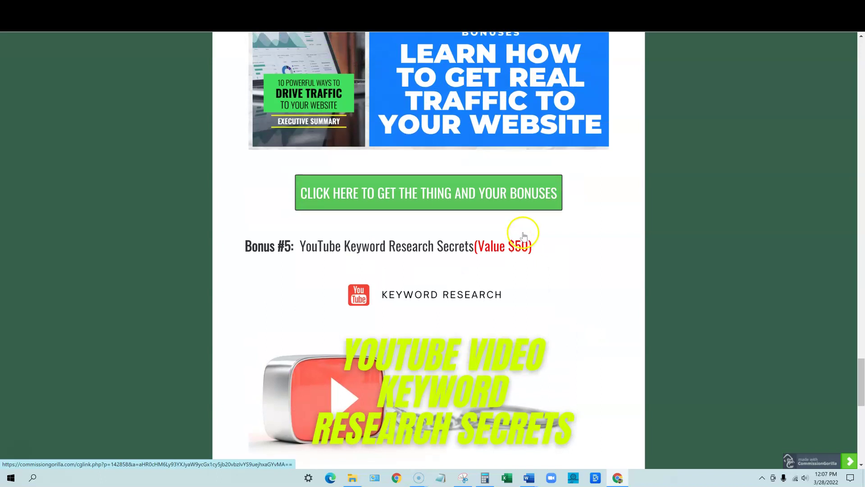
{"action": "scroll", "coordinate": [527, 222], "scroll_direction": "up", "scroll_amount": 8}
{"action": "scroll", "coordinate": [530, 211], "scroll_direction": "up", "scroll_amount": 4}
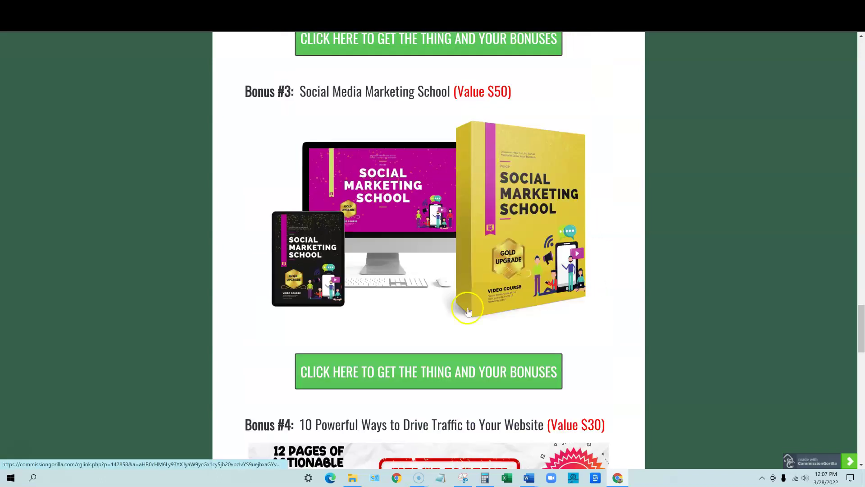
{"action": "scroll", "coordinate": [507, 267], "scroll_direction": "up", "scroll_amount": 3}
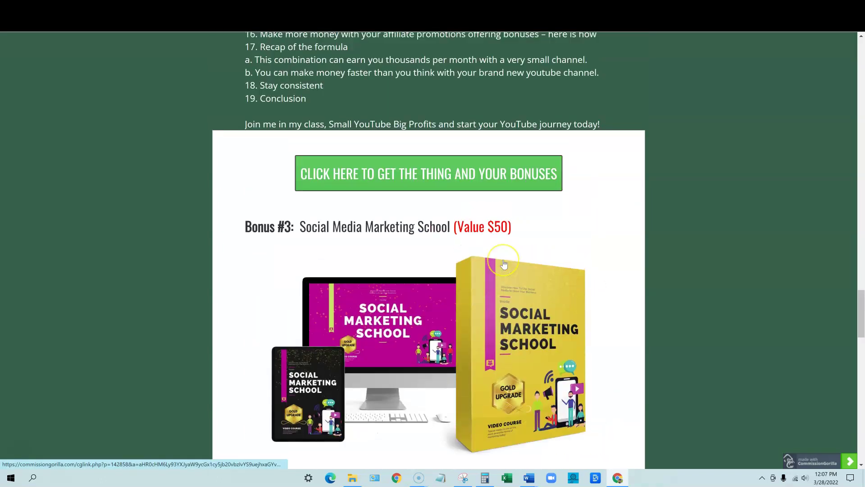